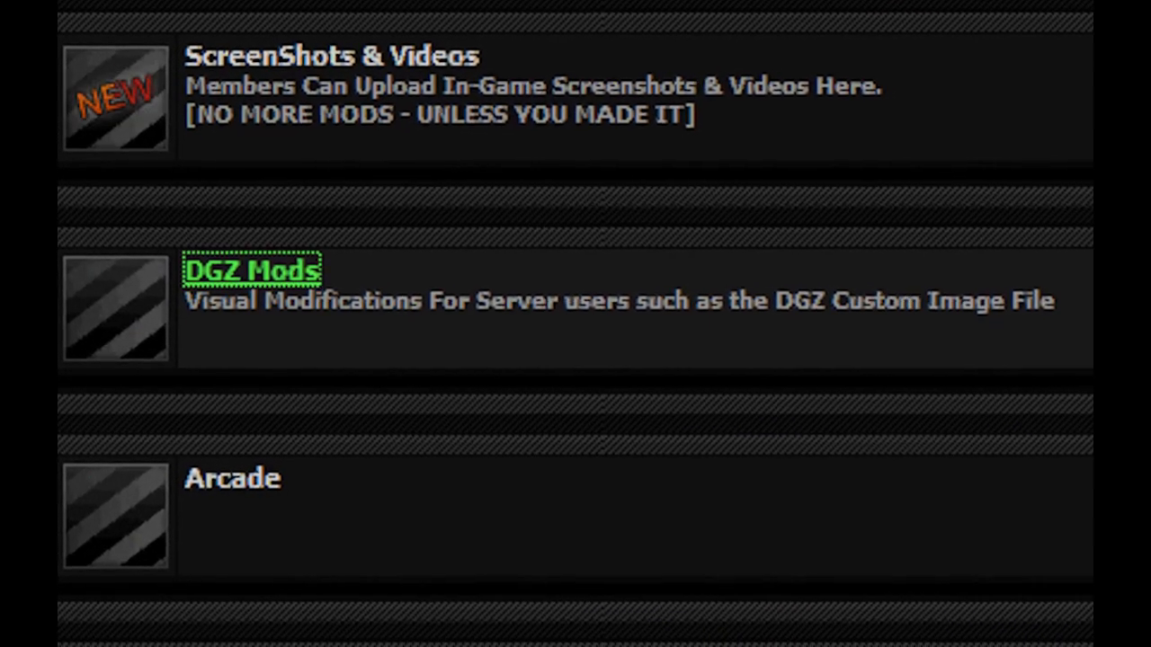
Step: Examine the DGZ Custom Image File forum post, including its terms of use and modifications list
scroll(575, 323, "down", 3)
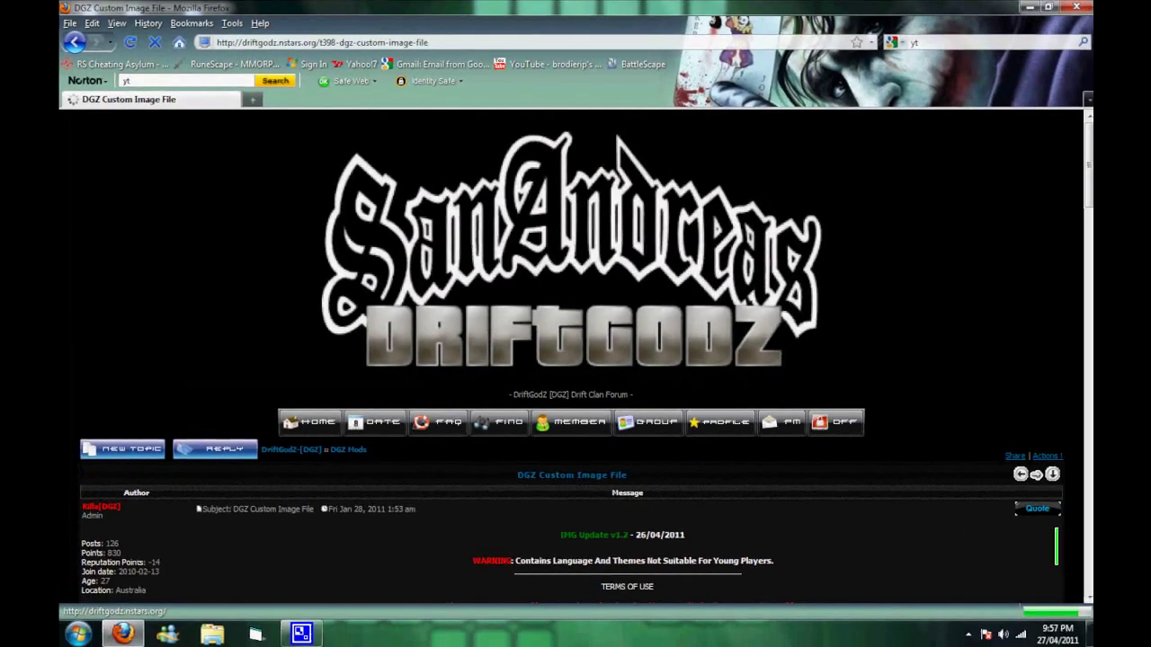
scroll(575, 360, "down", 4)
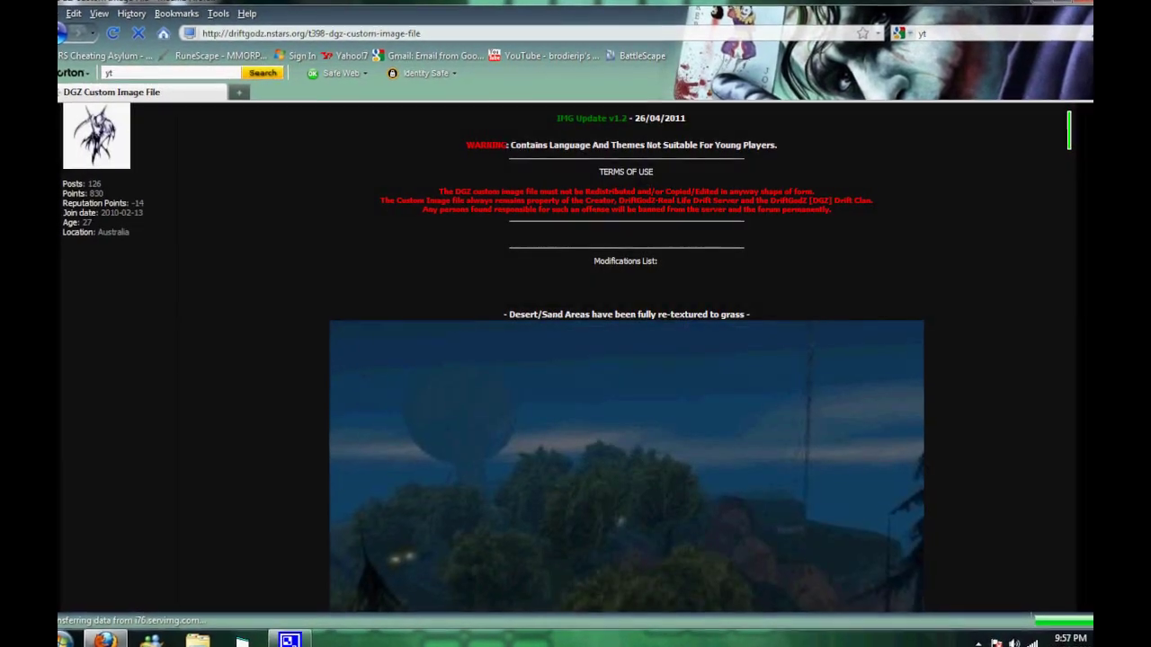
scroll(575, 360, "up", 4)
scroll(575, 360, "down", 2)
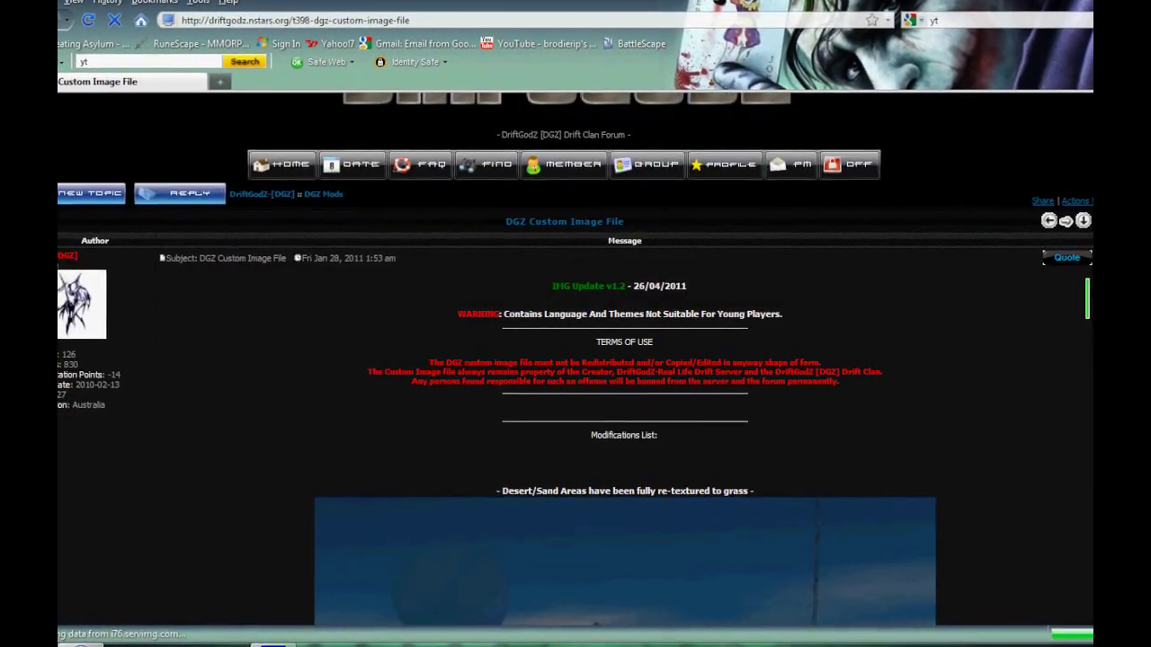
scroll(576, 359, "down", 2)
scroll(576, 359, "down", 4)
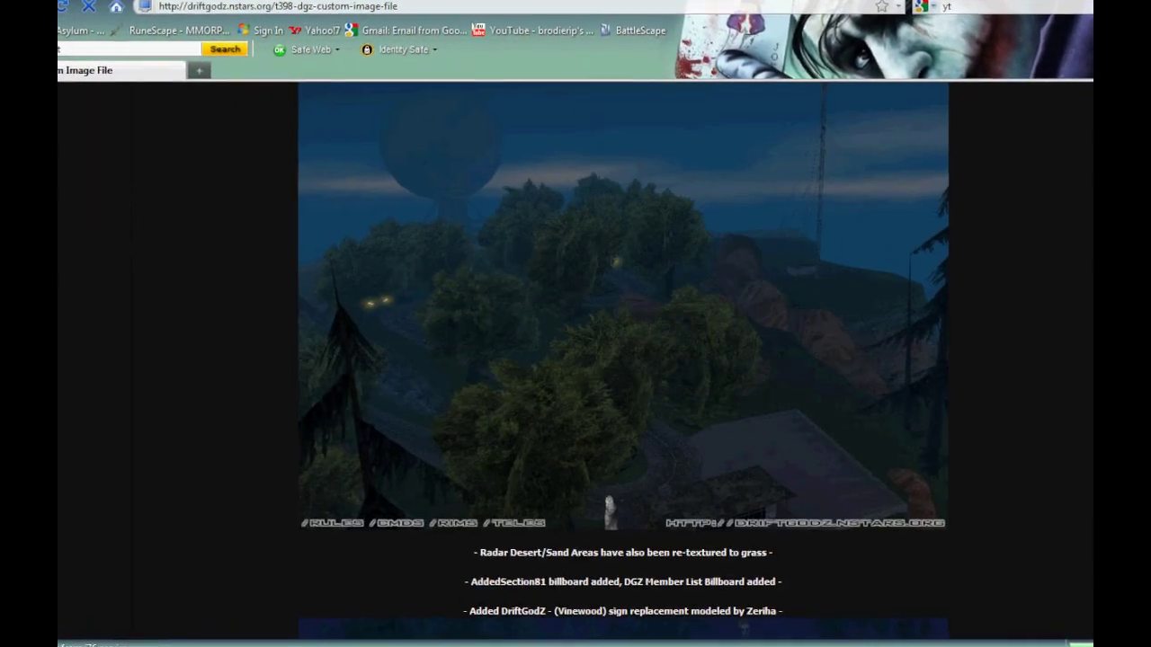
scroll(575, 359, "up", 4)
scroll(575, 359, "down", 4)
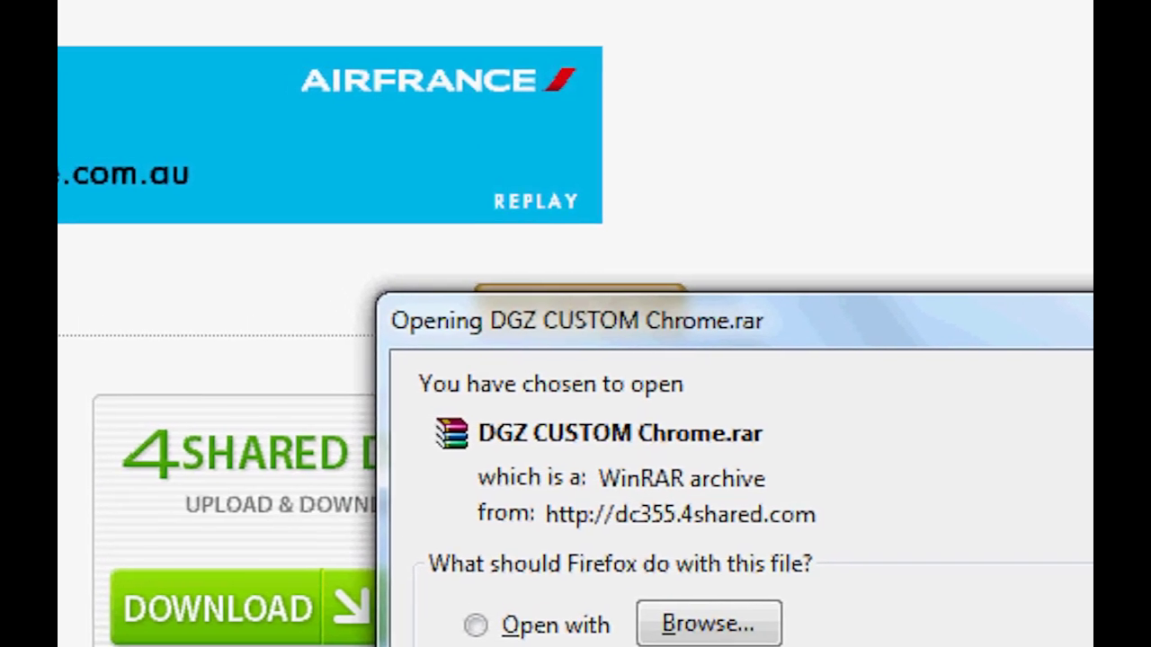
Step: Save DGZ CUSTOM Chrome.rar and open the downloaded archive in WinRAR, dismissing the purchase reminder
key("Return")
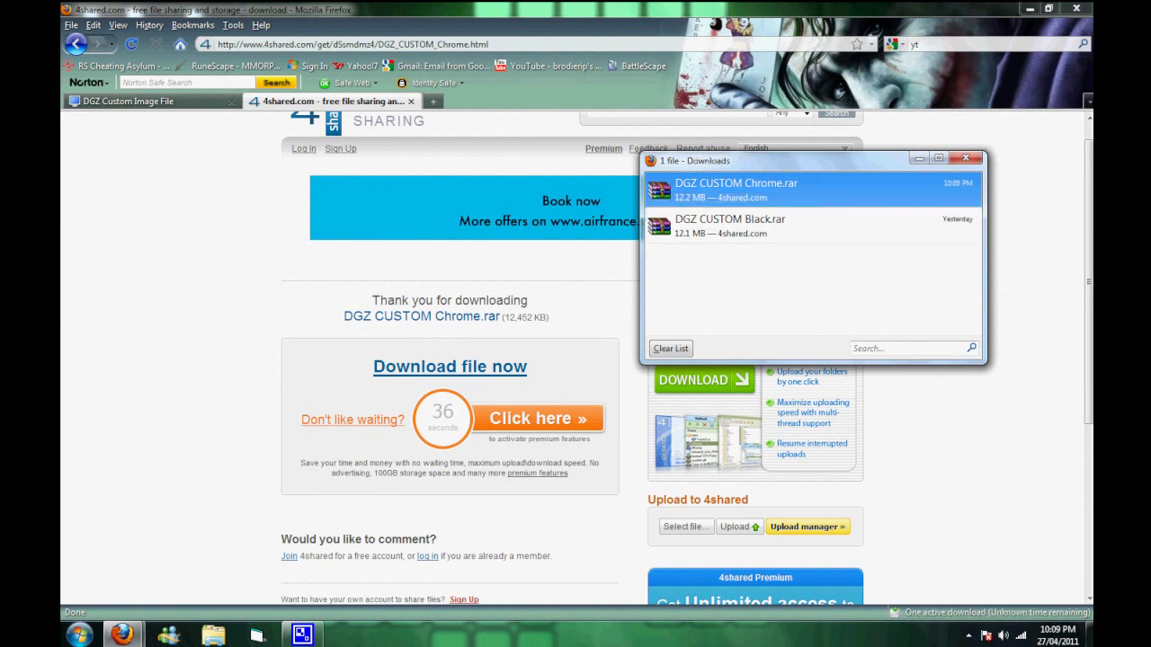
right_click(752, 196)
left_click(787, 206)
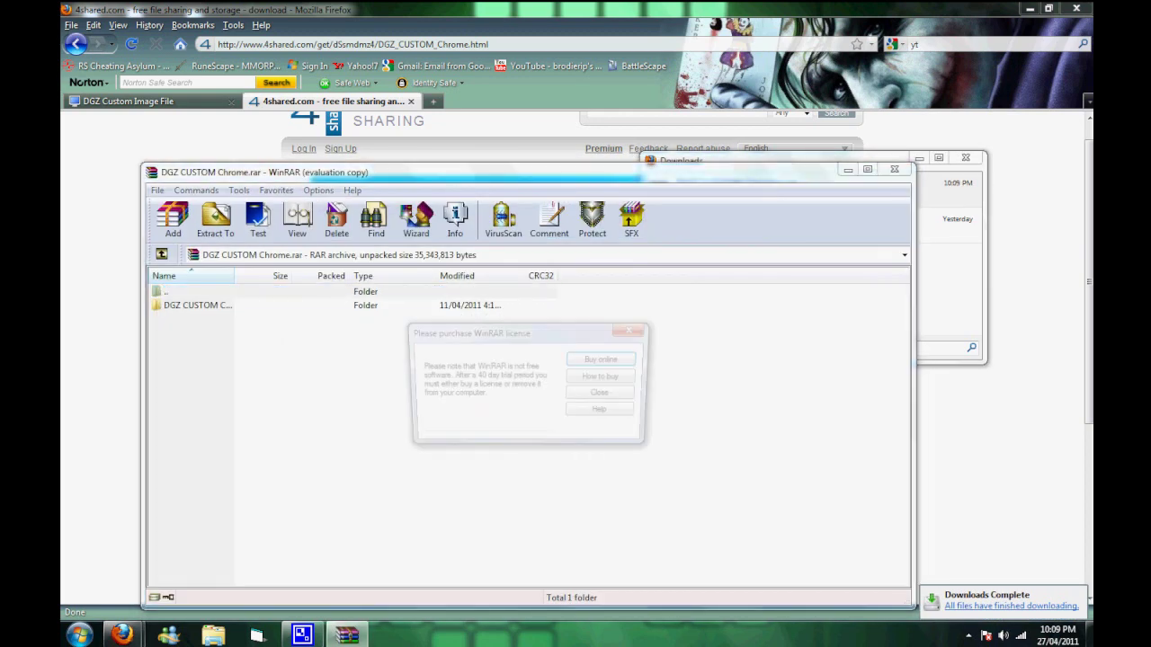
left_click(604, 394)
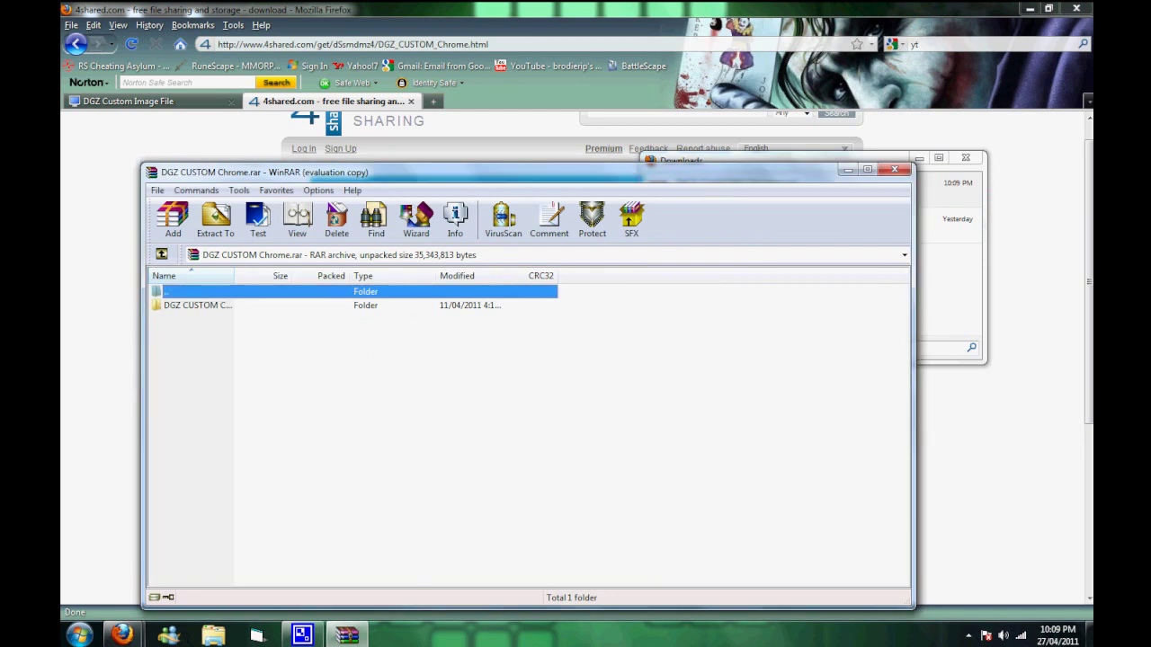
left_click(173, 220)
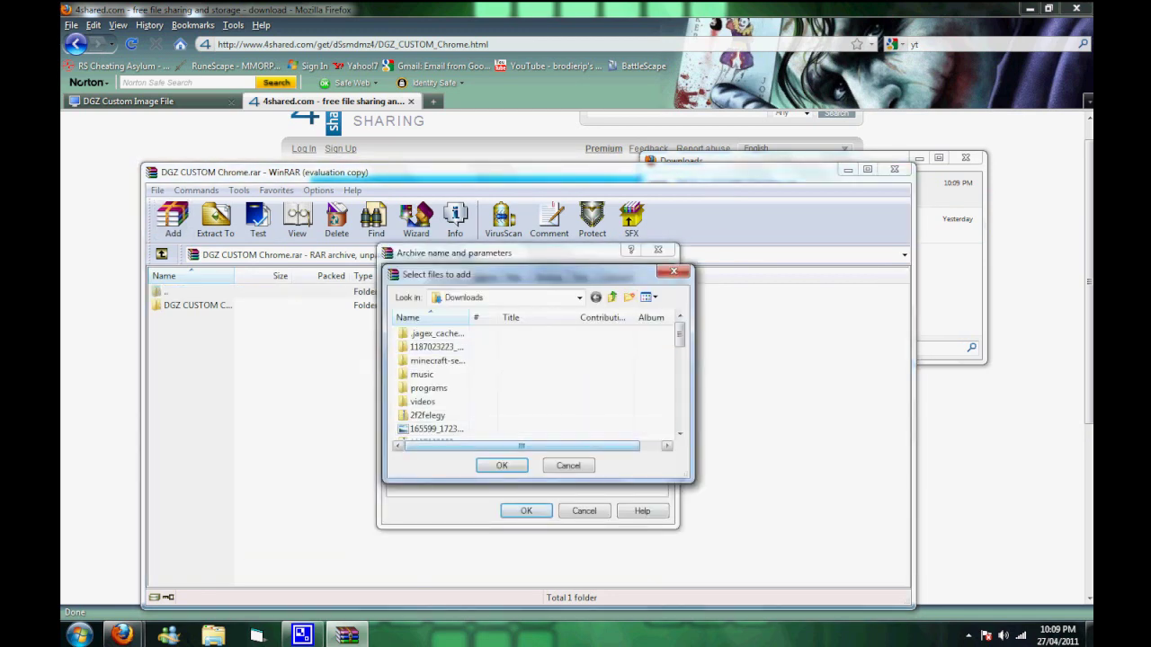
key("Escape")
left_click(584, 511)
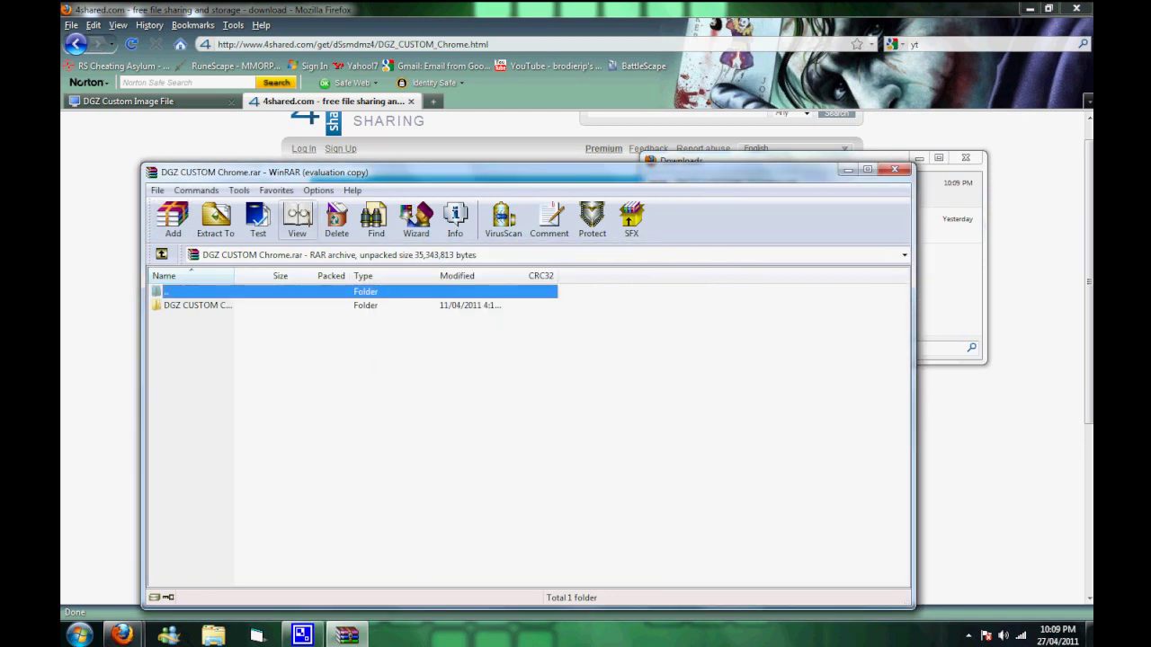
Step: Extract the DGZ CUSTOM Chrome archive to the desktop, then clear the archive, download and browser windows away
left_click(215, 220)
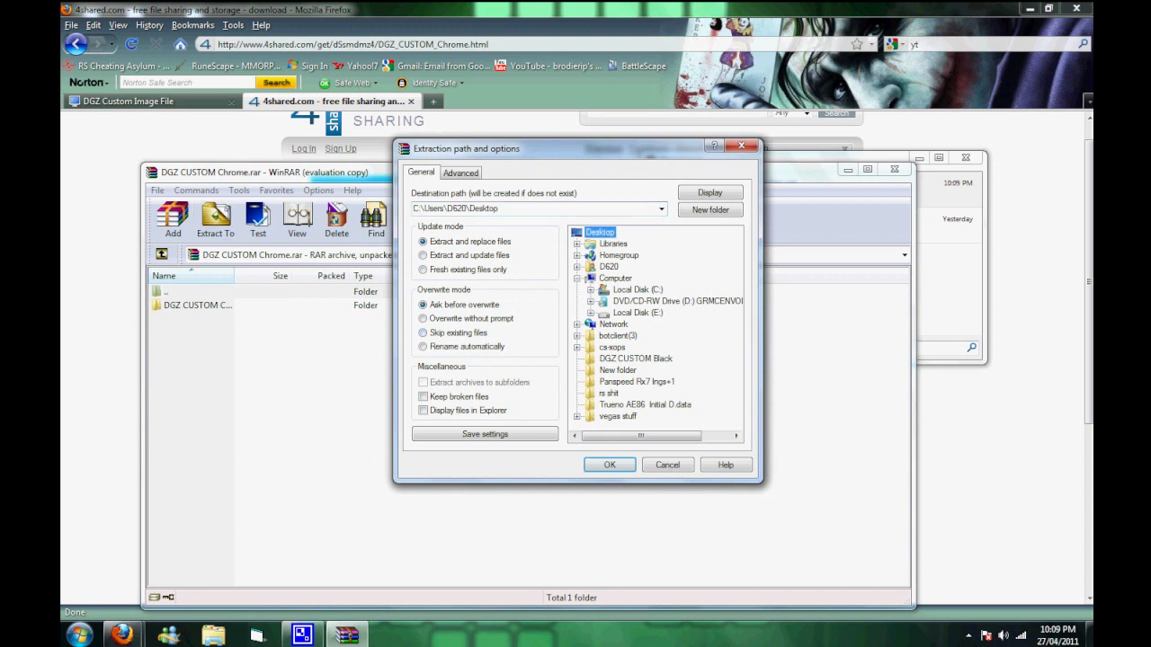
key("Return")
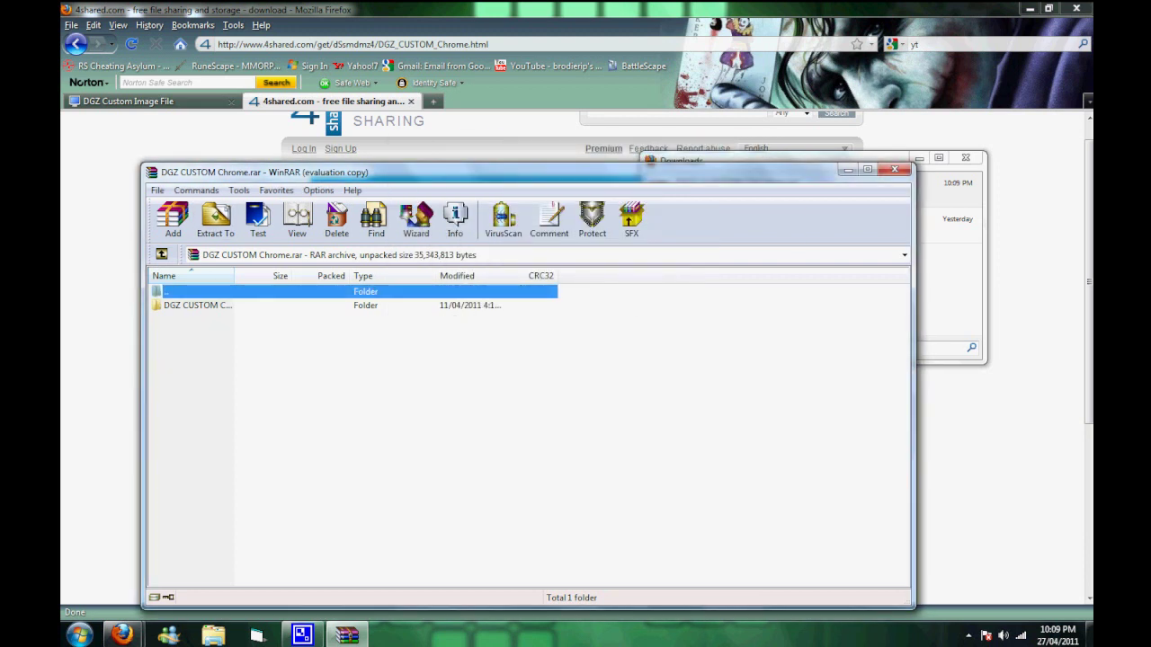
left_click(894, 169)
left_click(965, 157)
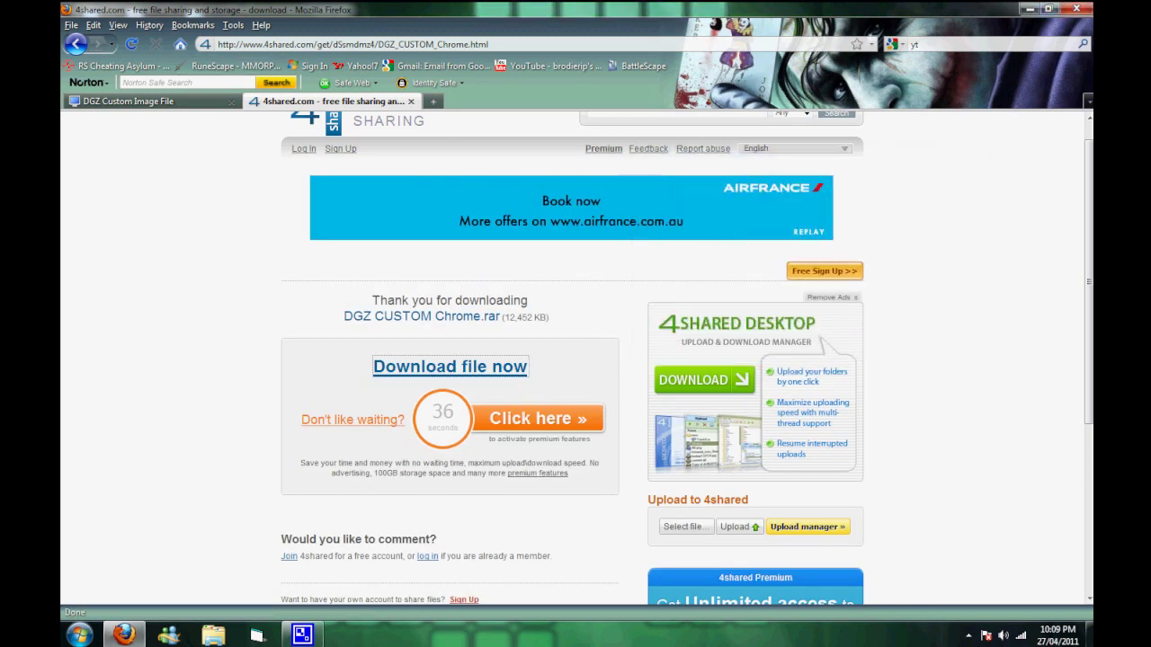
left_click(411, 101)
left_click(1030, 9)
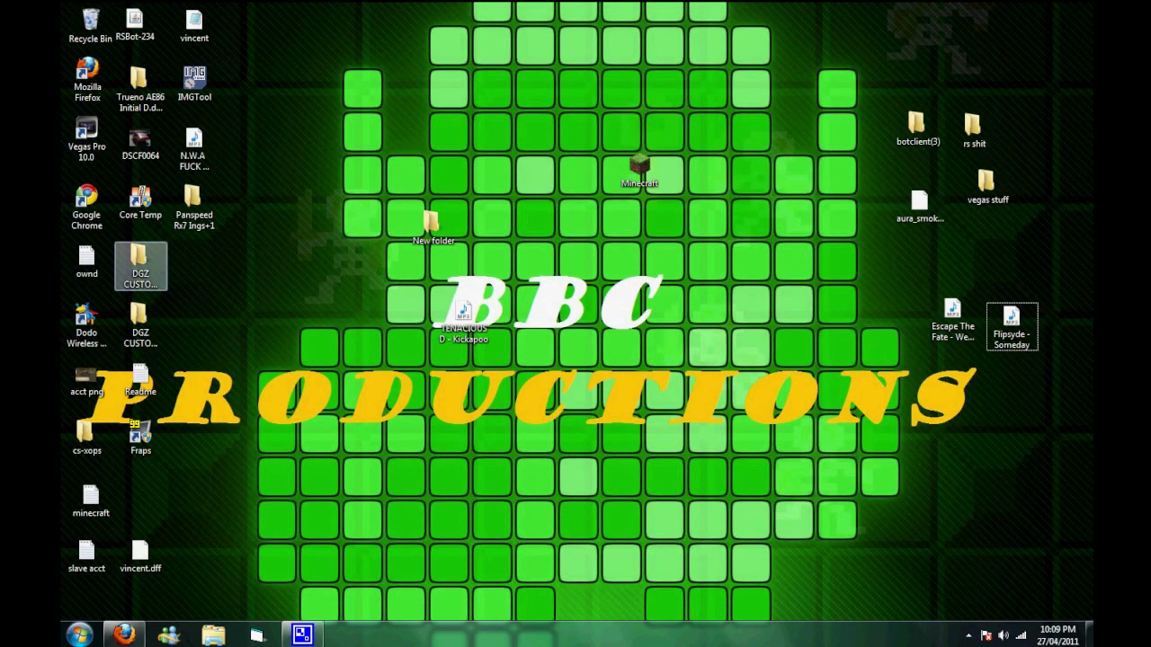
Step: Open the extracted DGZ CUSTOM Chrome folder on the desktop and check its CUSTOM and custom.img files
left_click(141, 328)
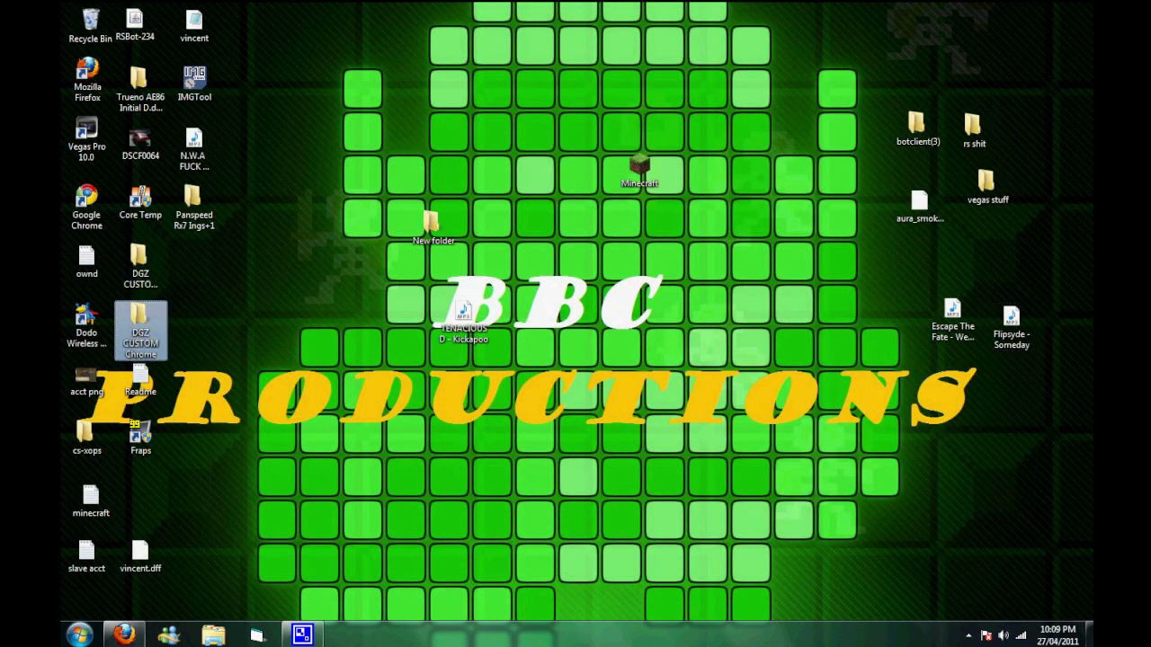
double_click(140, 328)
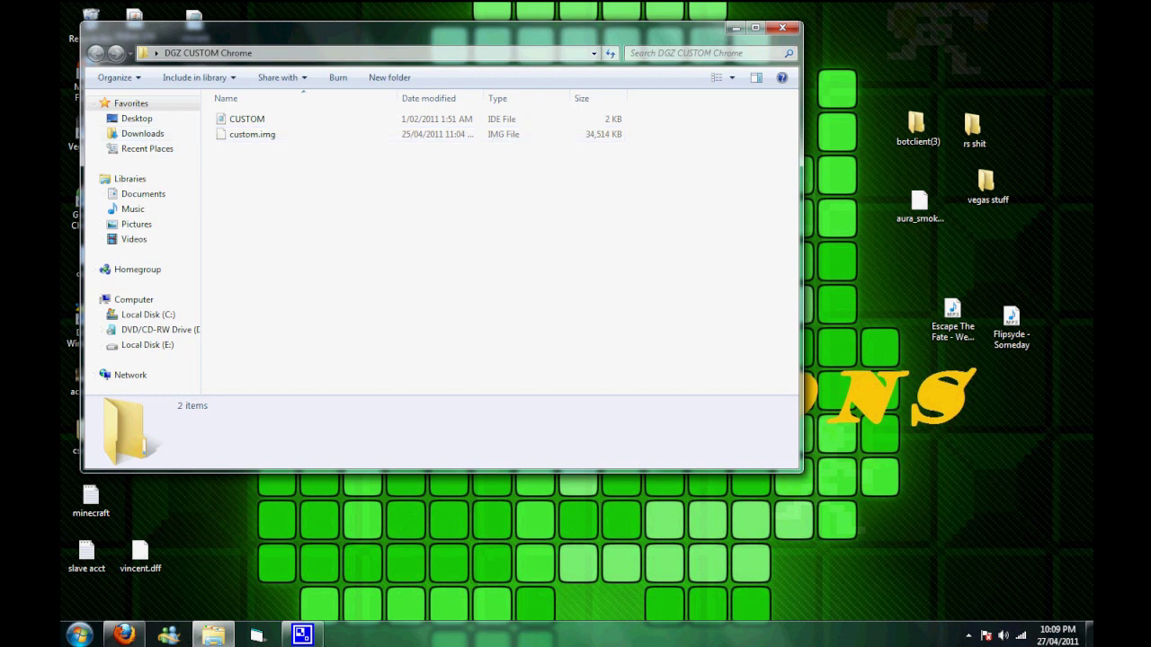
key("ctrl+a")
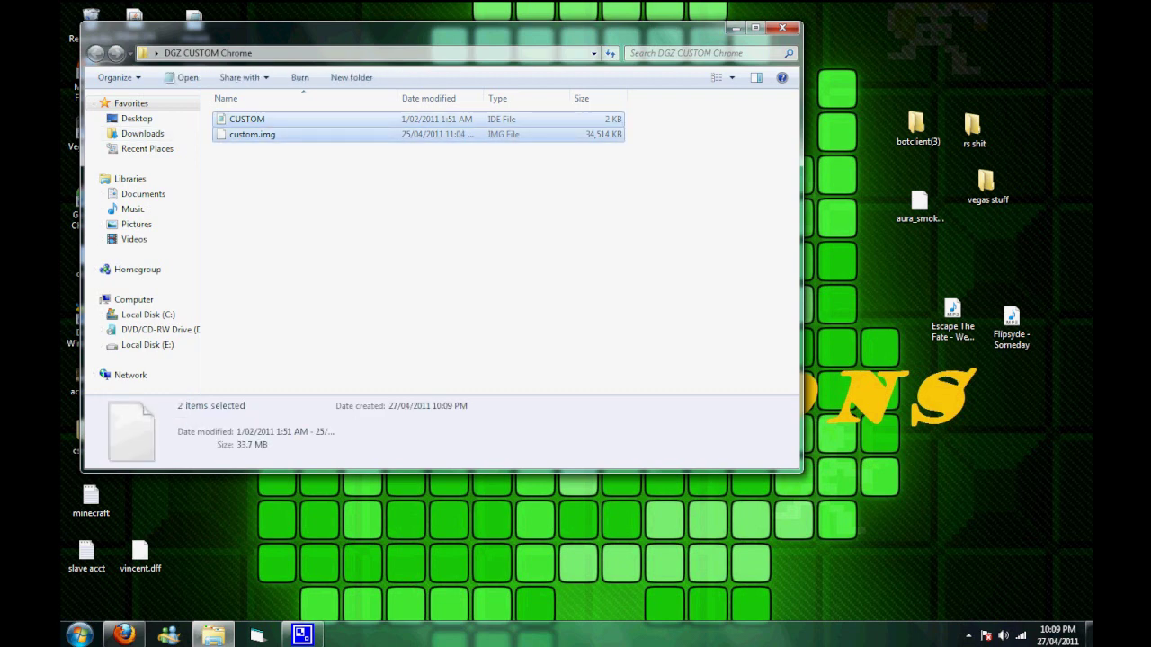
right_click(410, 127)
left_click(710, 208)
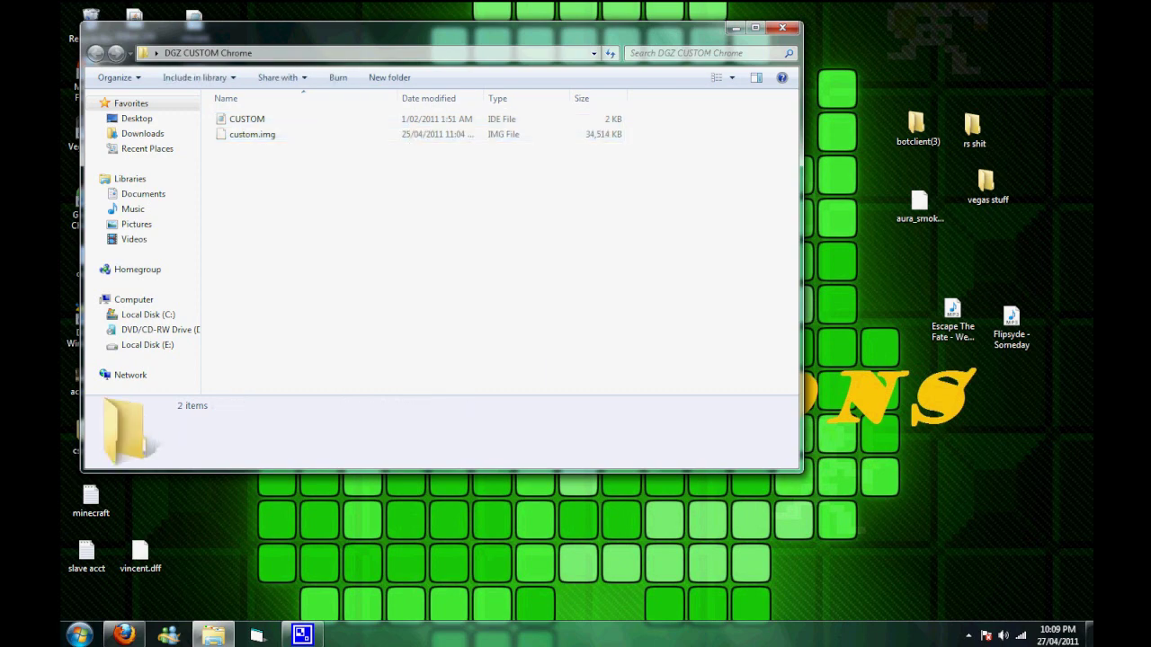
left_click(735, 28)
Step: Open the SAMP folder inside C:\Program Files\Rockstar Games\GTA San Andreas
left_click(79, 635)
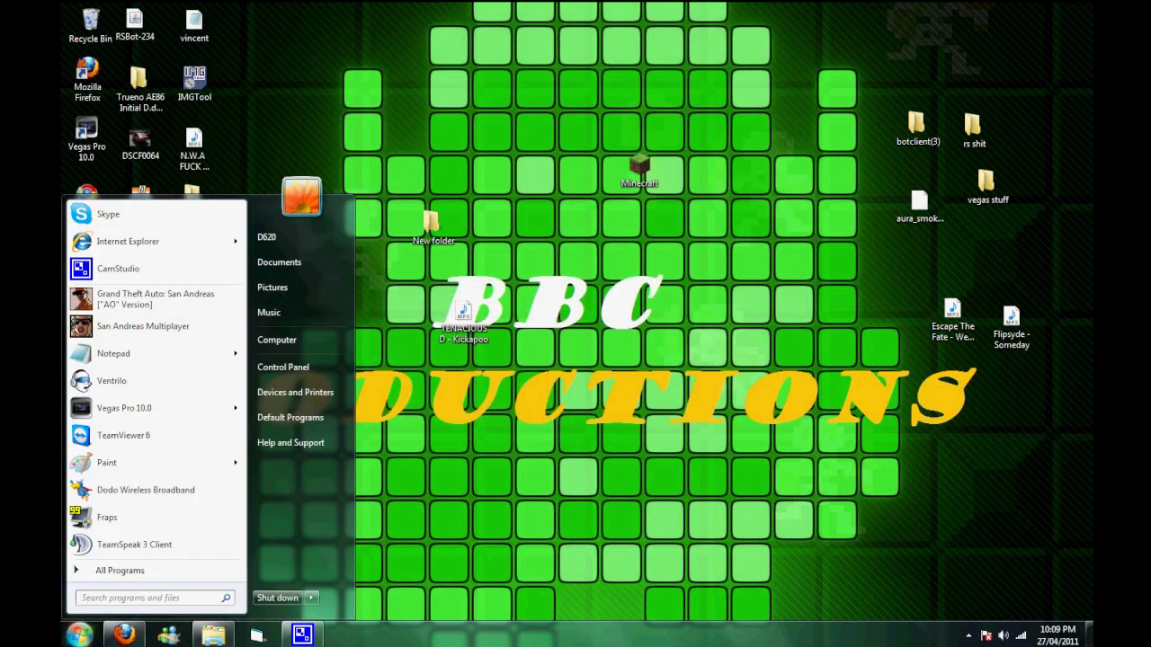
type("c:\\")
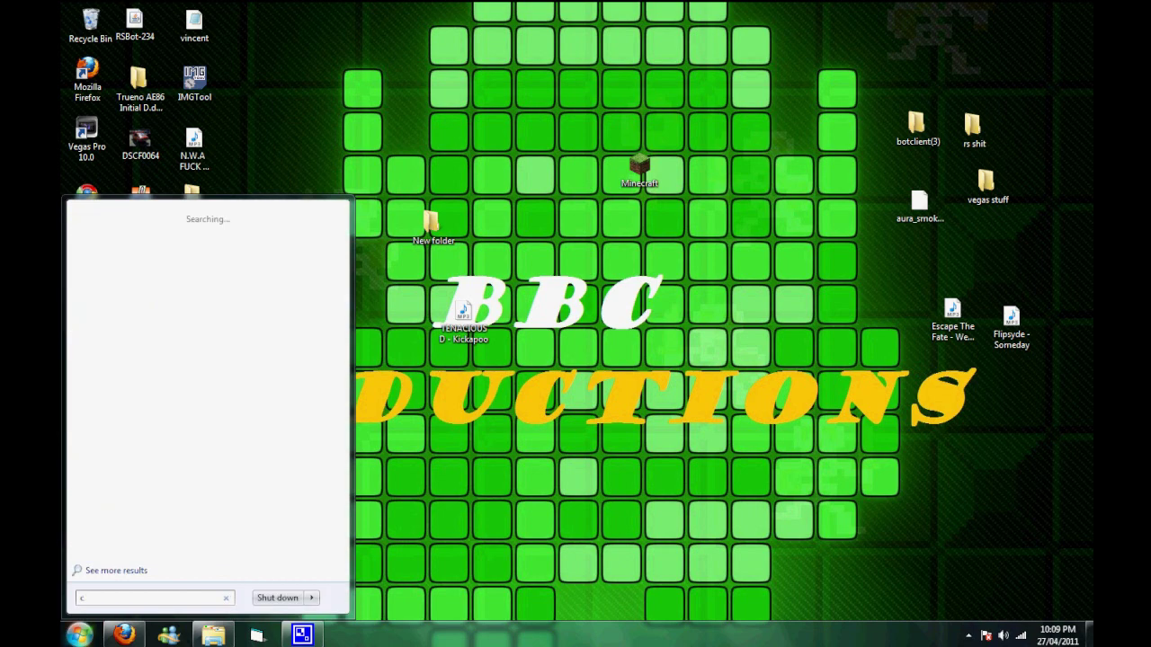
key("Return")
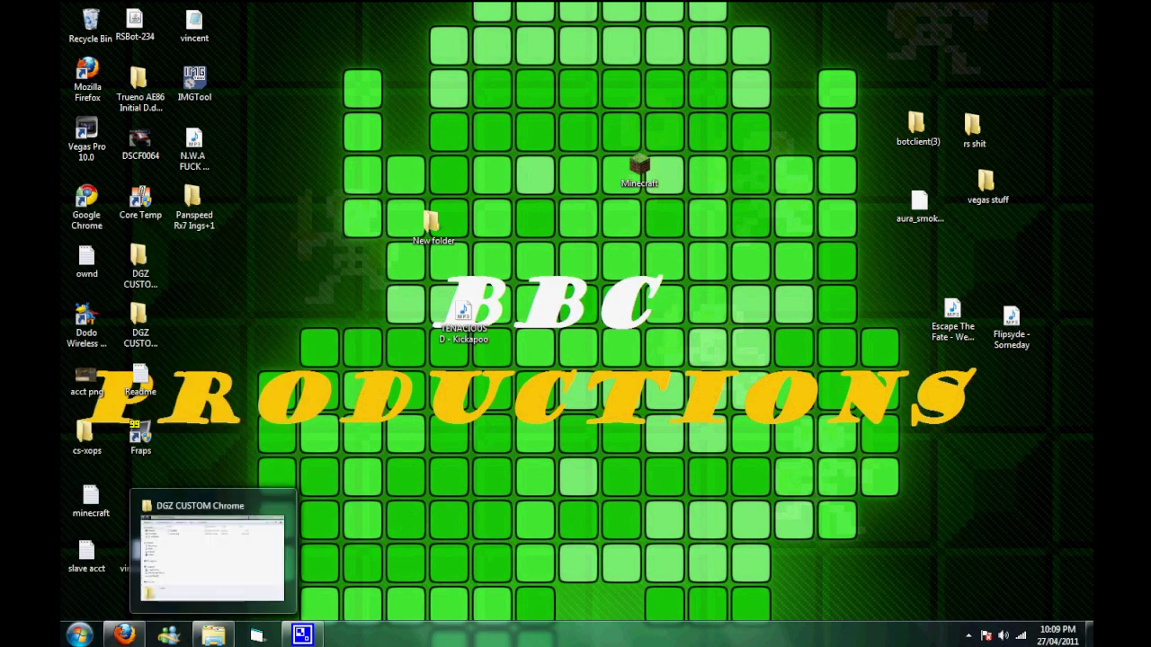
left_click(179, 558)
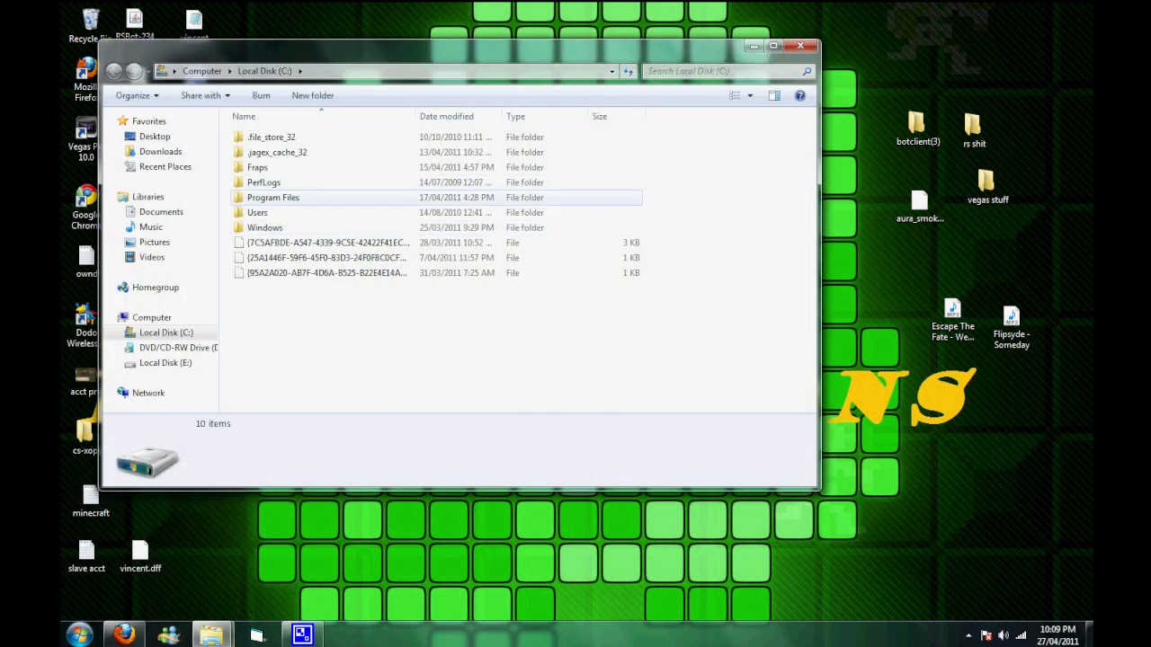
double_click(272, 197)
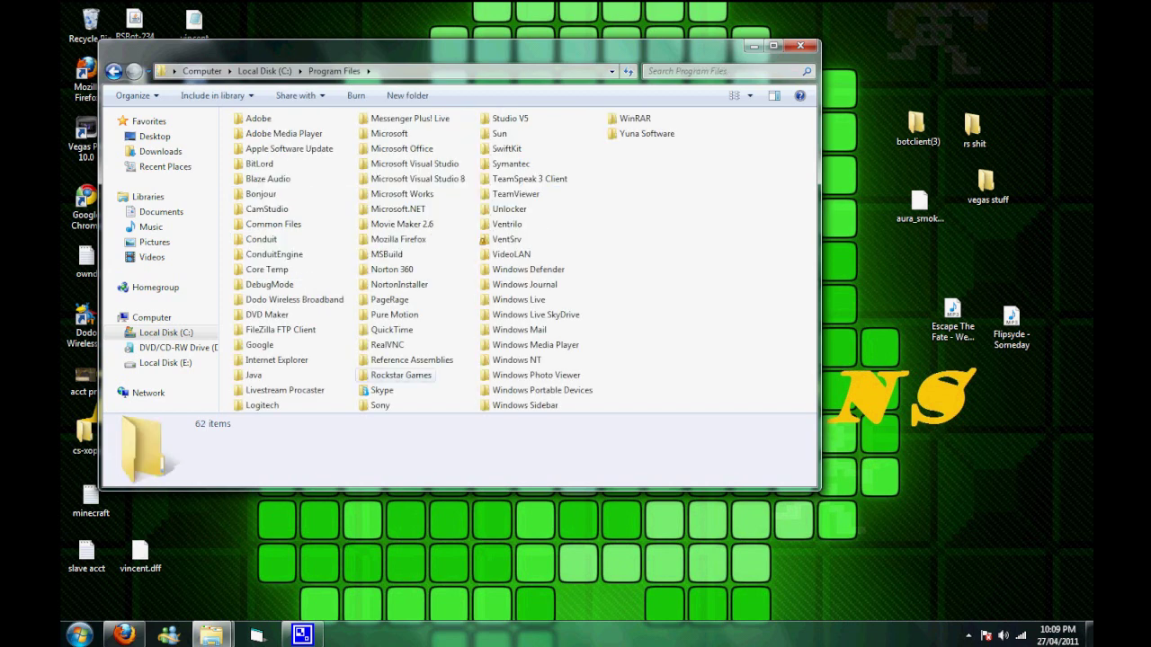
double_click(401, 375)
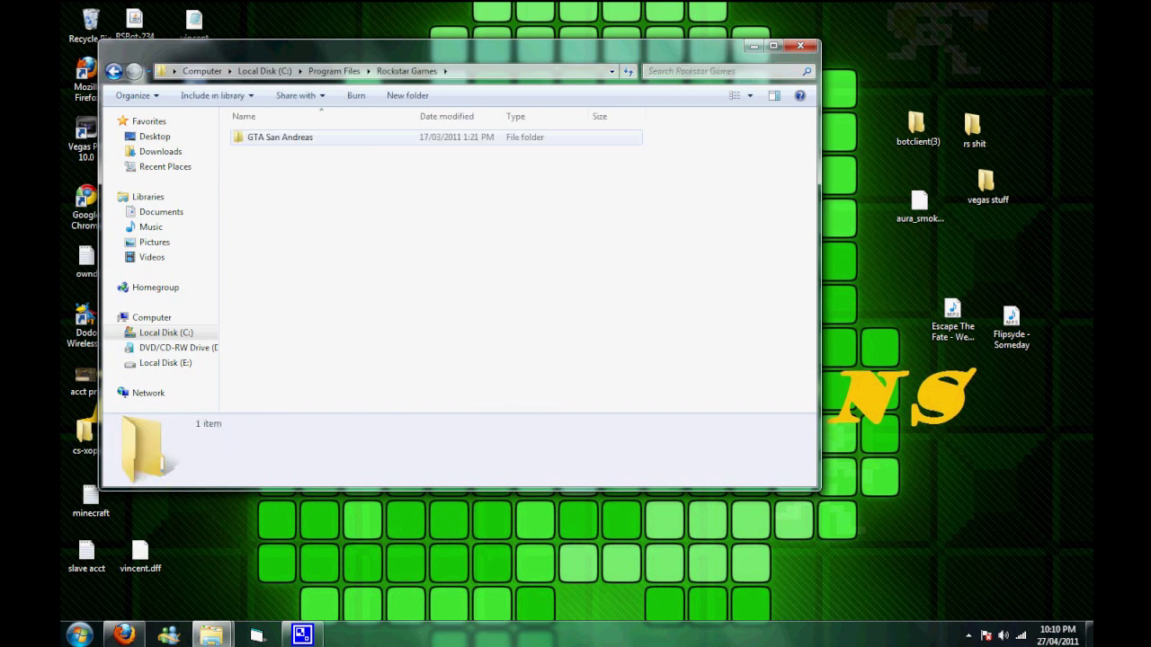
double_click(279, 136)
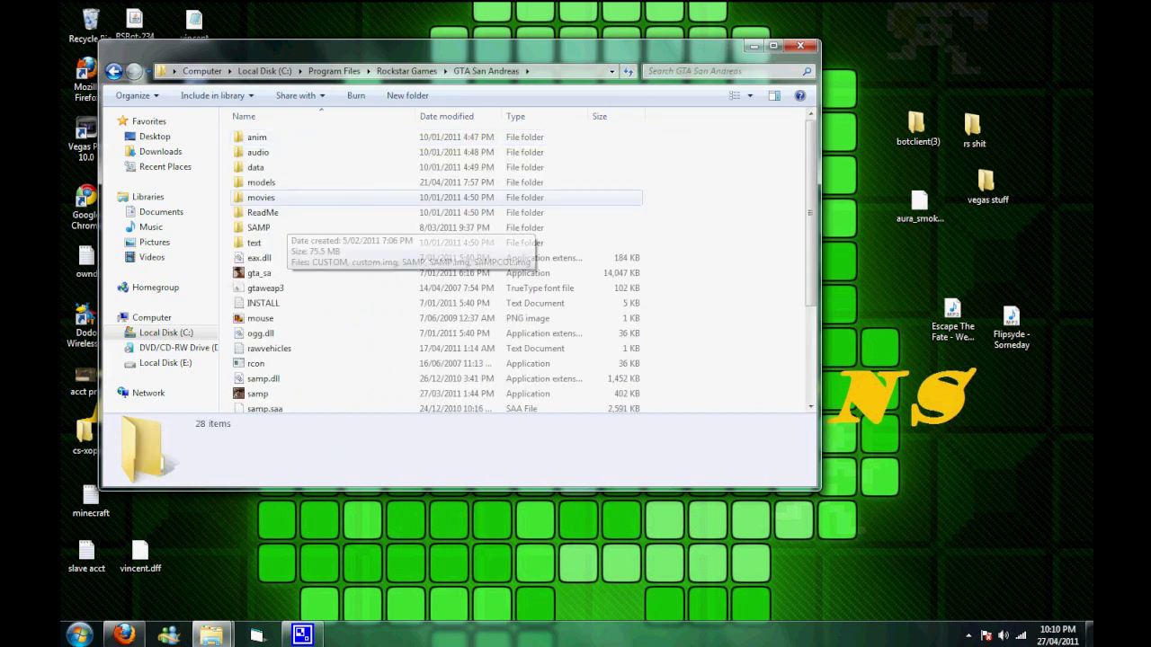
double_click(258, 227)
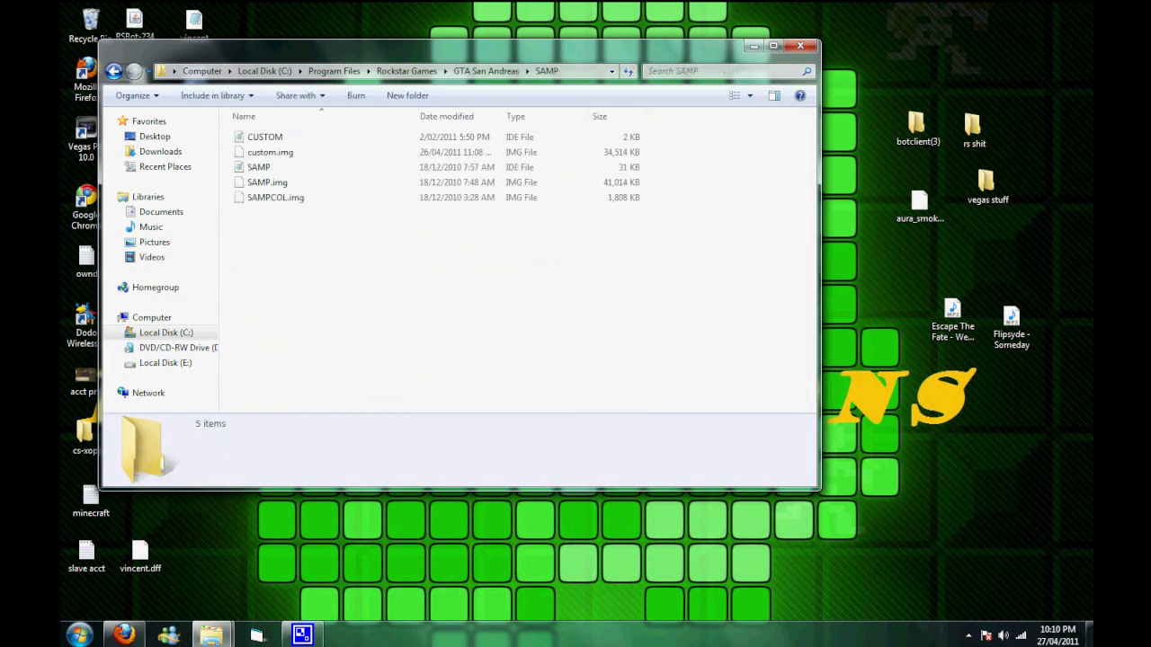
Step: Copy the existing CUSTOM and custom.img files from the SAMP folder
left_click(265, 136)
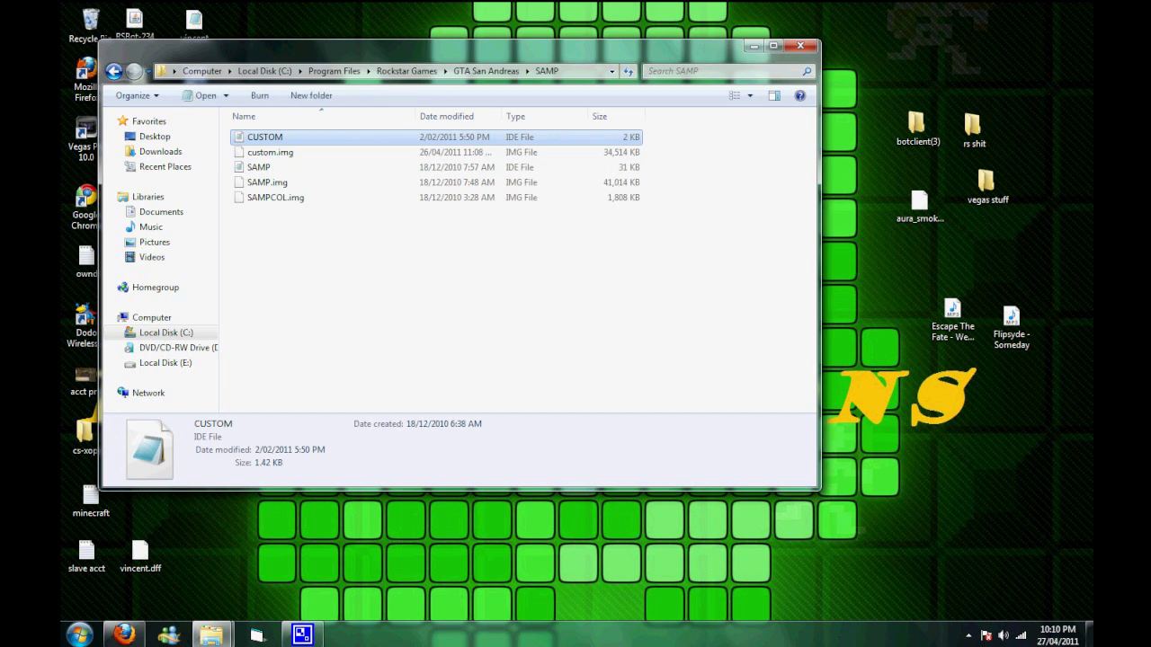
left_click(280, 152)
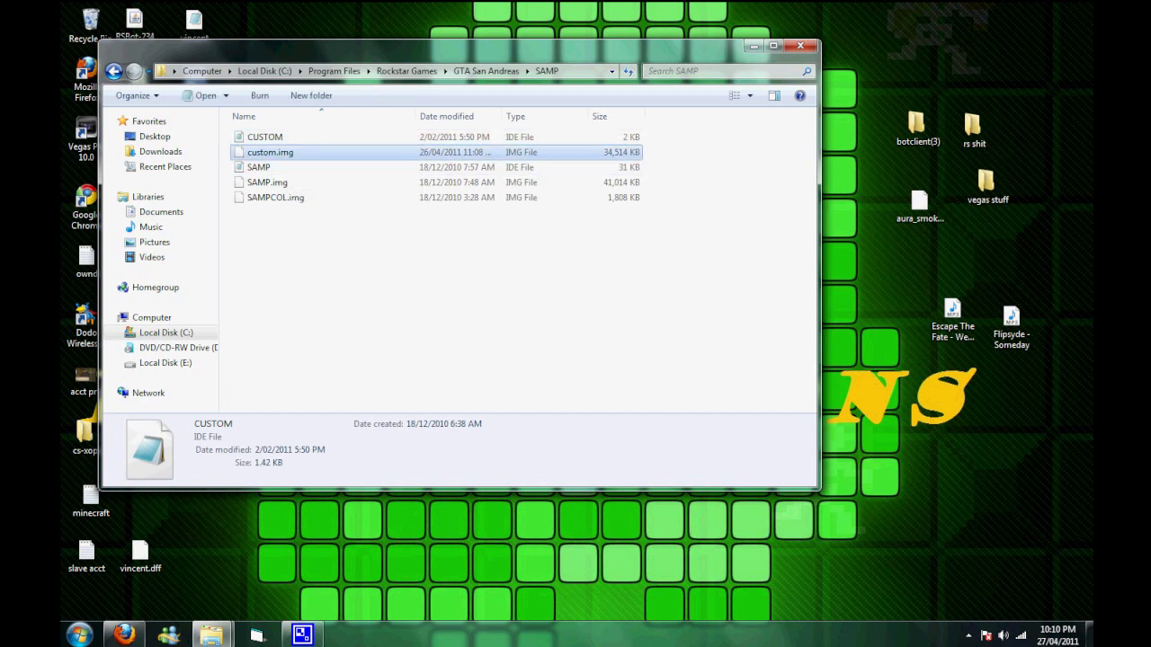
left_click(265, 137)
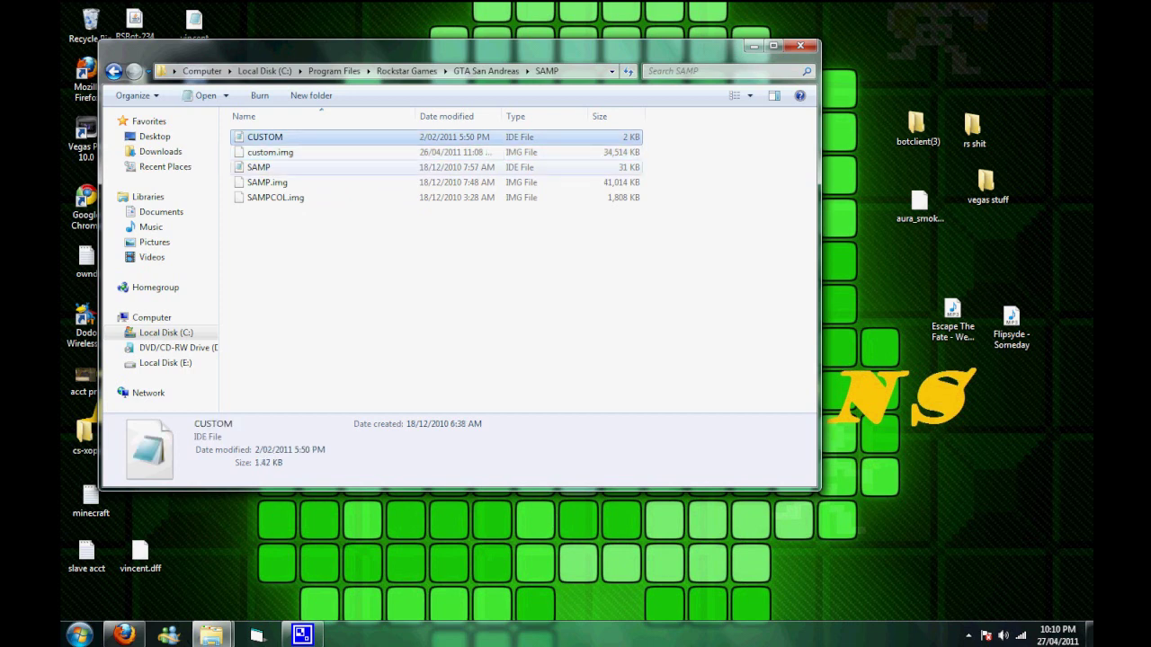
left_click(270, 152)
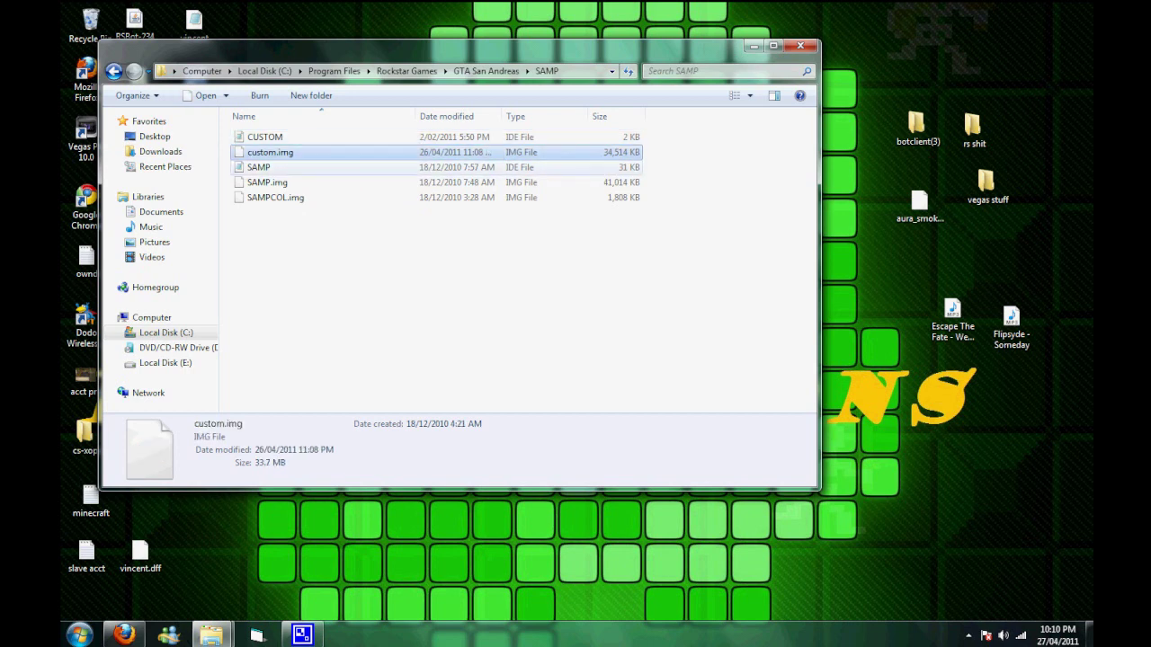
left_click(431, 270)
left_click_drag(698, 157, 469, 132)
right_click(515, 136)
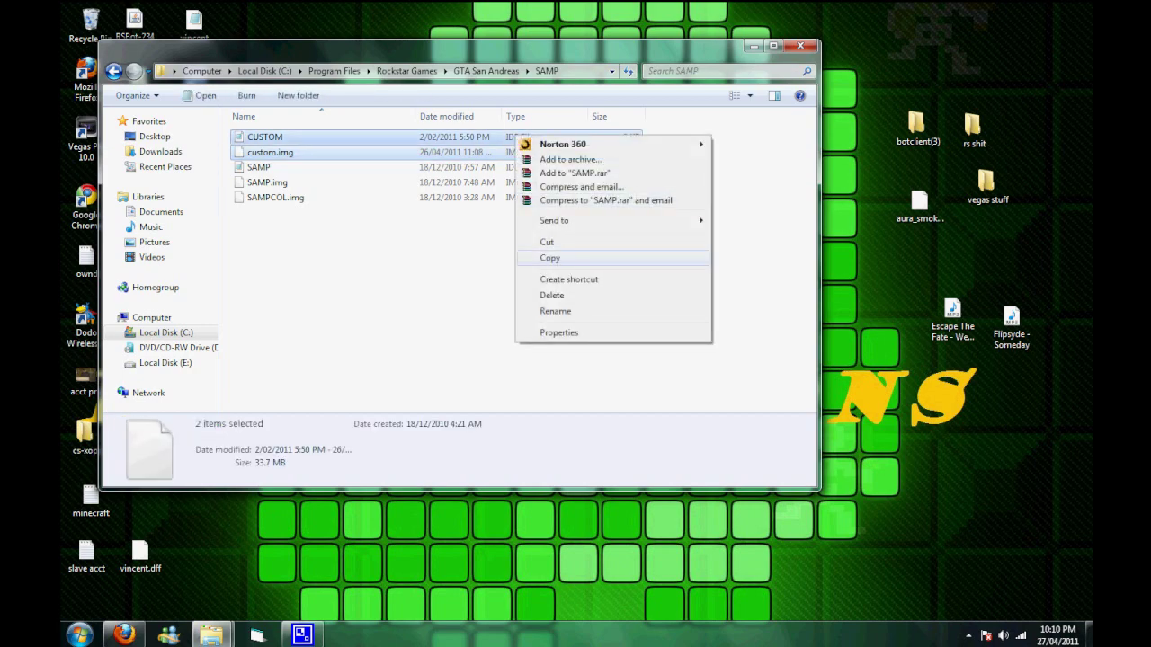
left_click(549, 258)
Step: Create a new folder named "samp backup" on the desktop
left_click(753, 46)
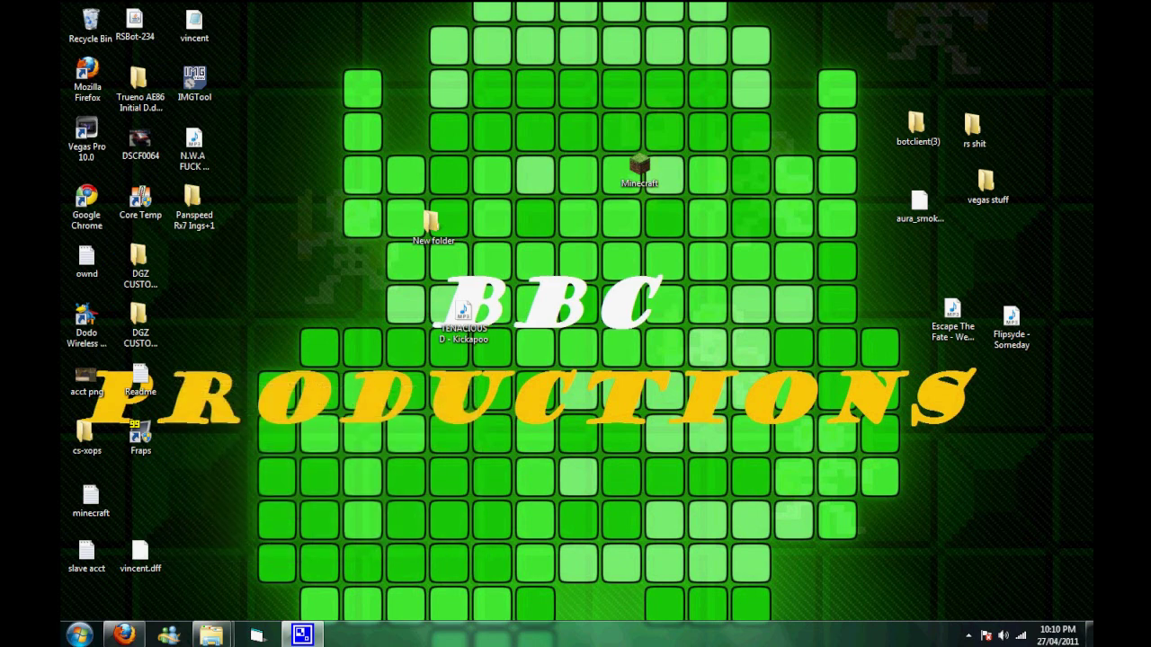
right_click(305, 259)
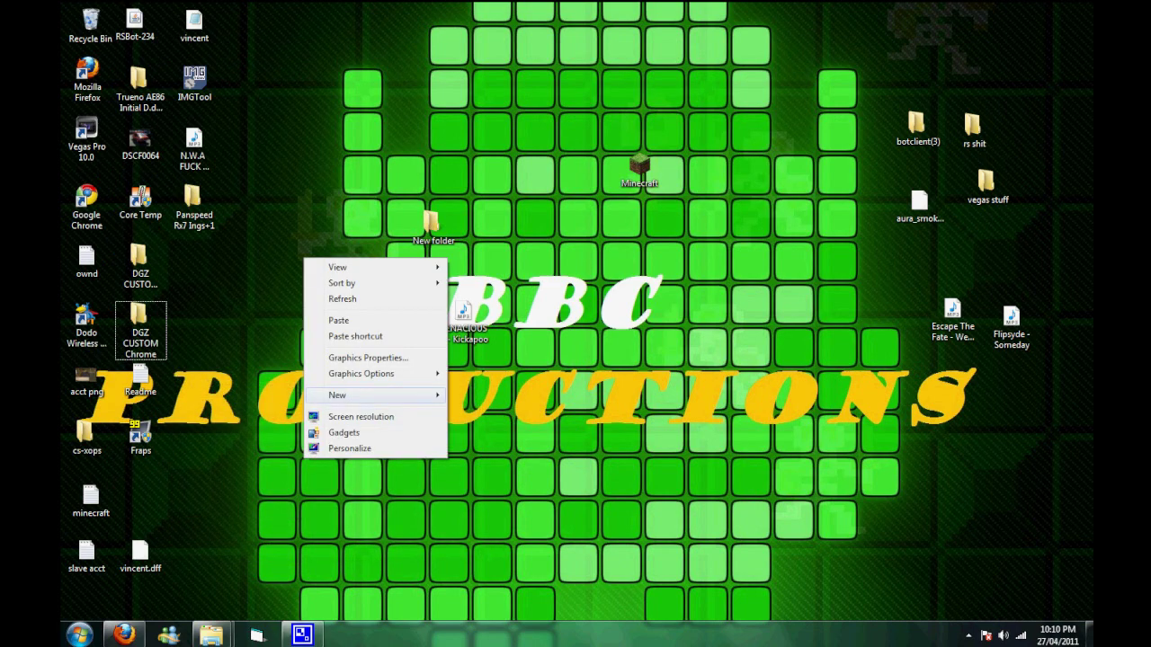
mouse_move(337, 395)
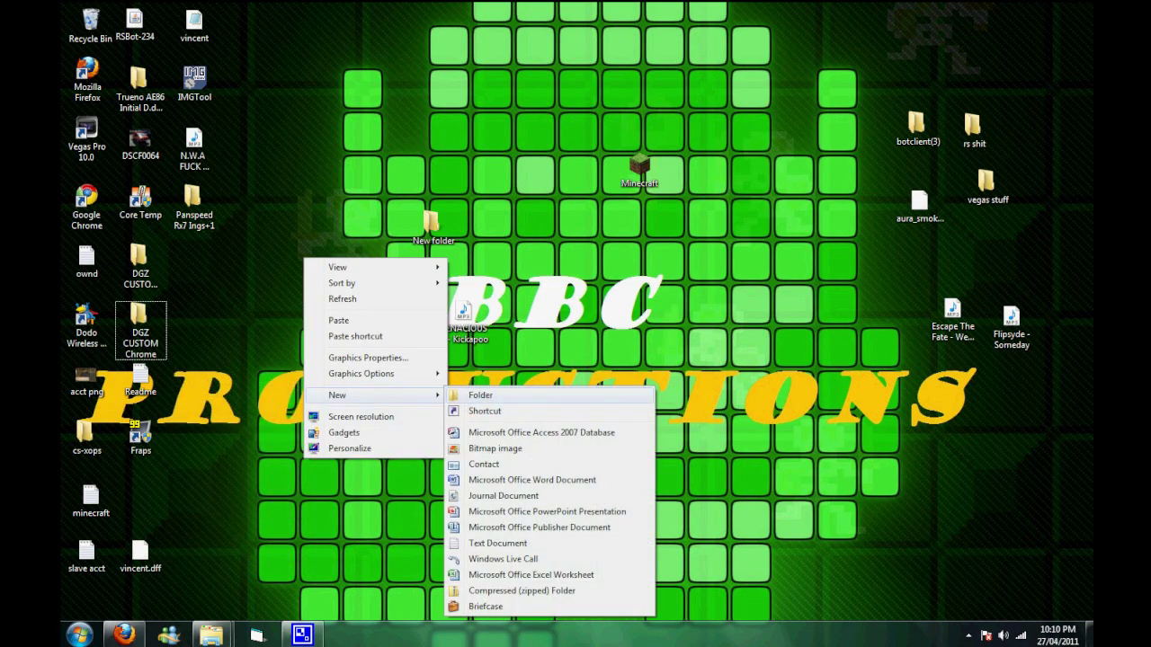
left_click(477, 396)
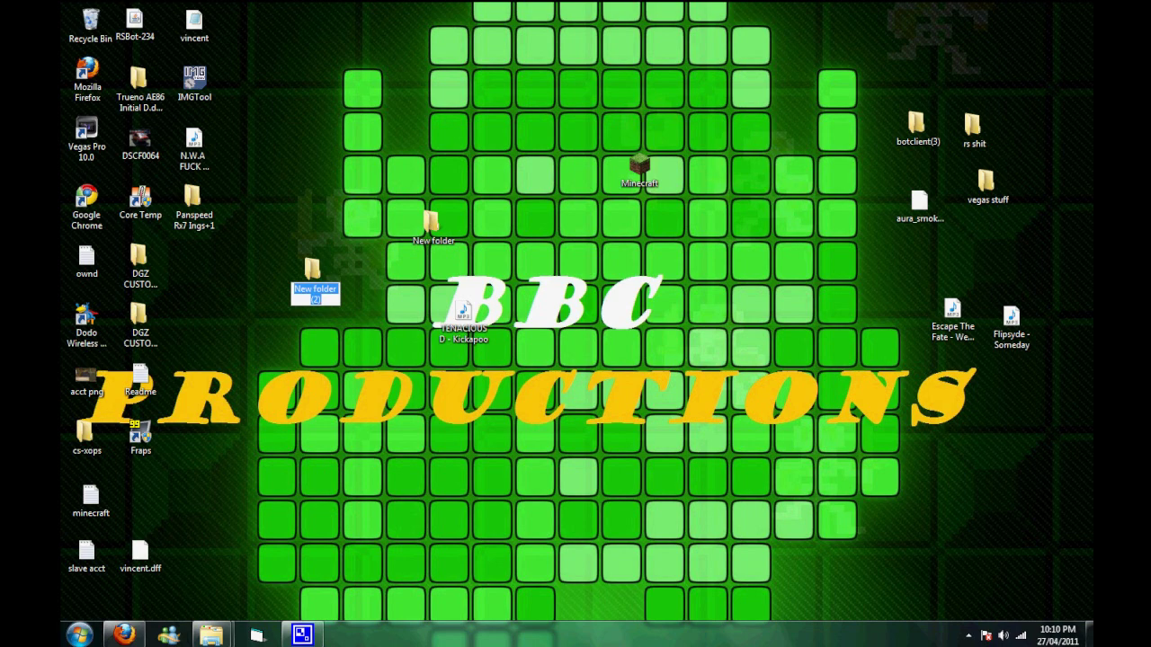
type("samp")
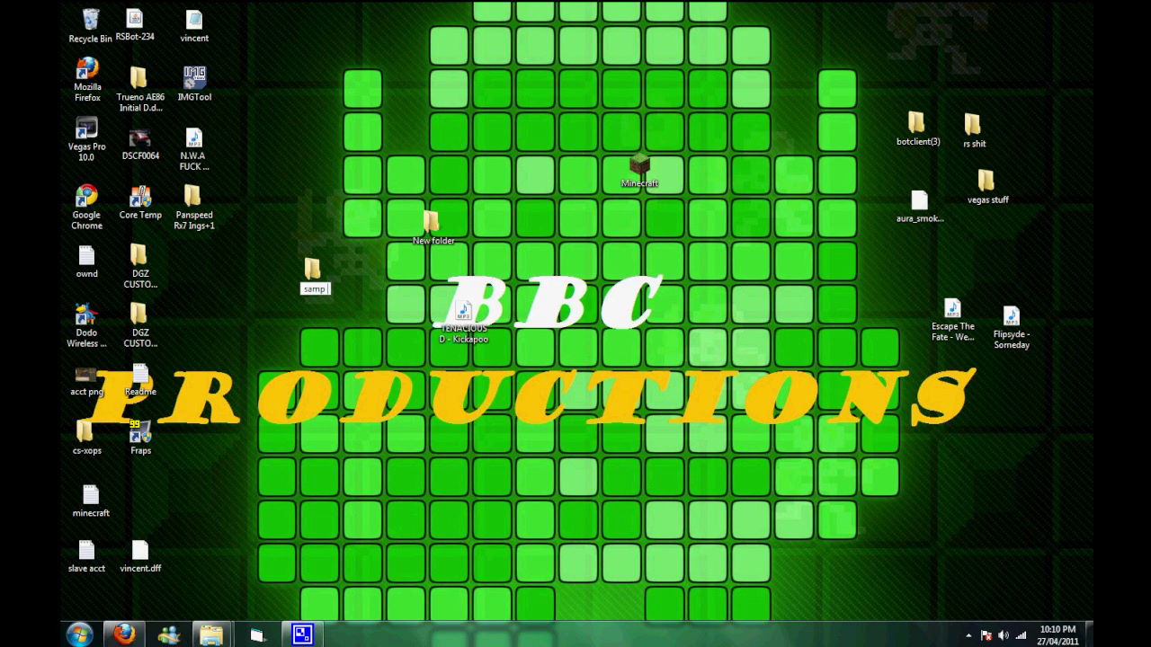
type("backup")
key("Return")
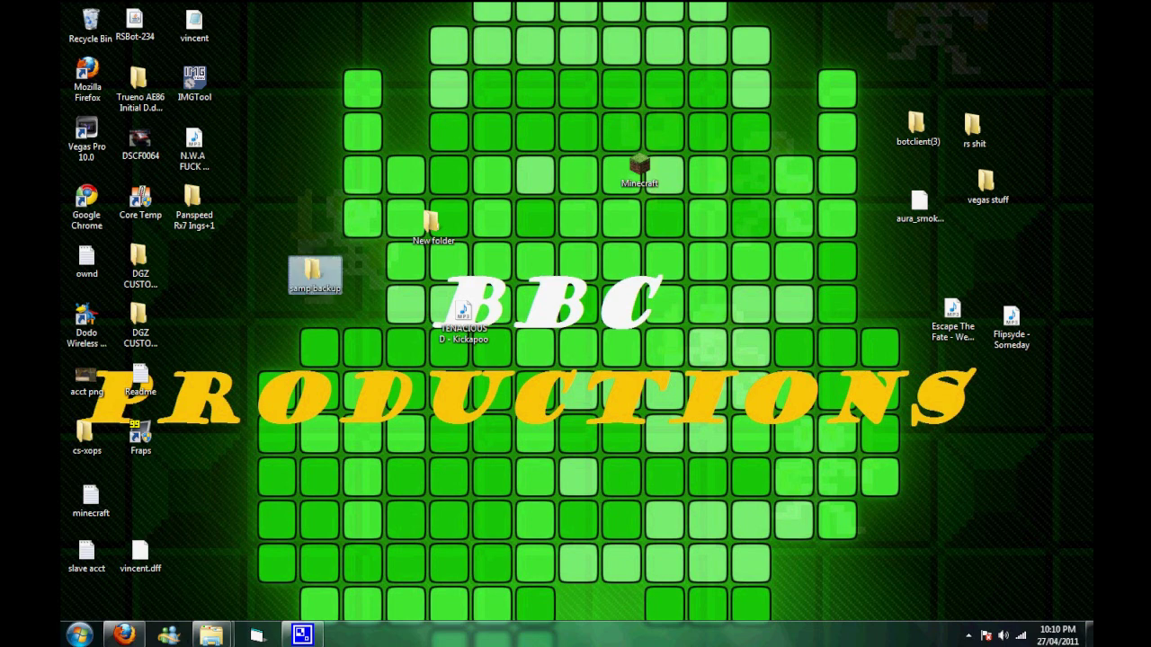
Step: Paste the copied original CUSTOM and custom.img files into the samp backup folder and close it
key("Return")
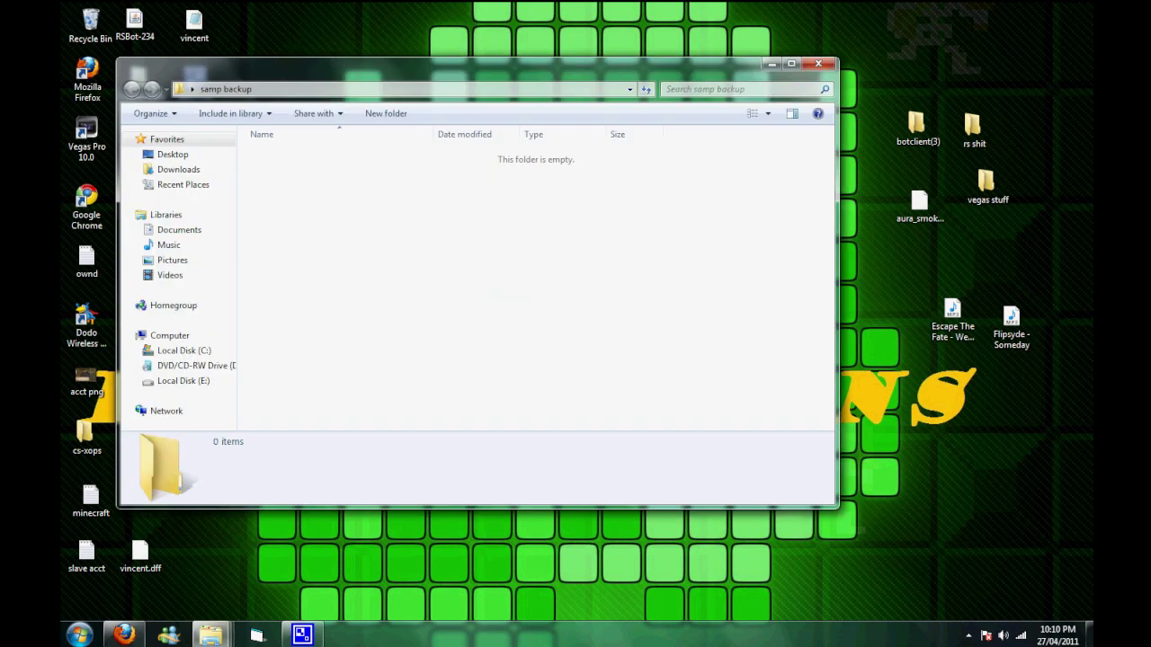
right_click(330, 259)
left_click(365, 361)
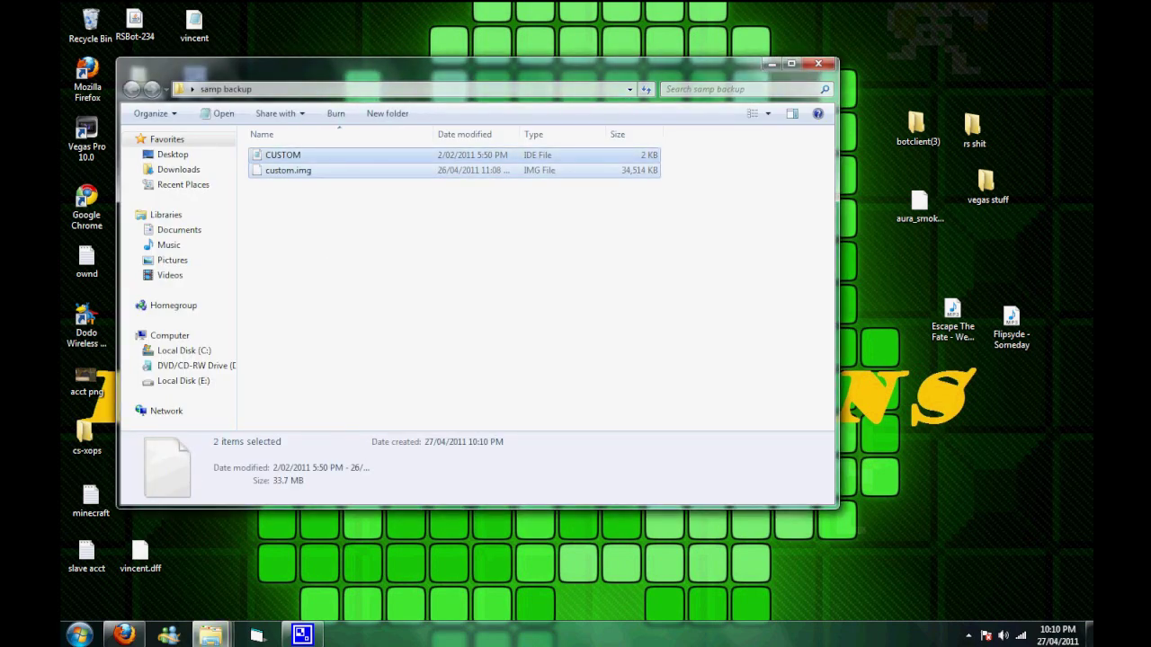
left_click(818, 63)
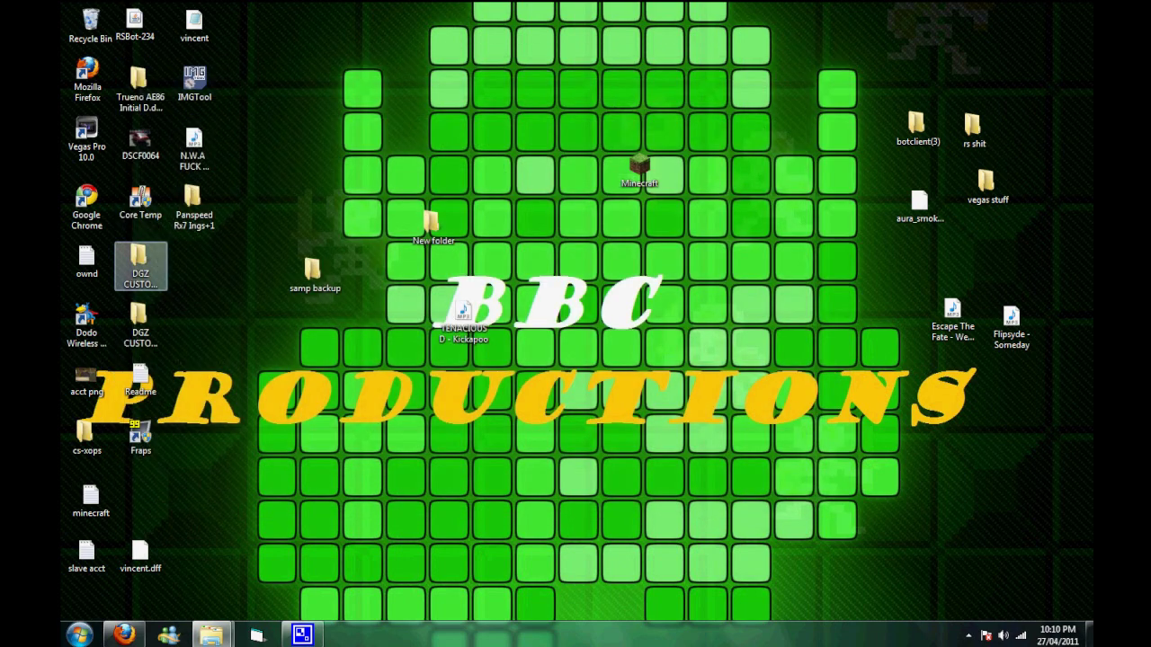
Step: Copy the CUSTOM and custom.img files from the DGZ CUSTOM Chrome folder on the desktop
left_click(140, 266)
double_click(139, 323)
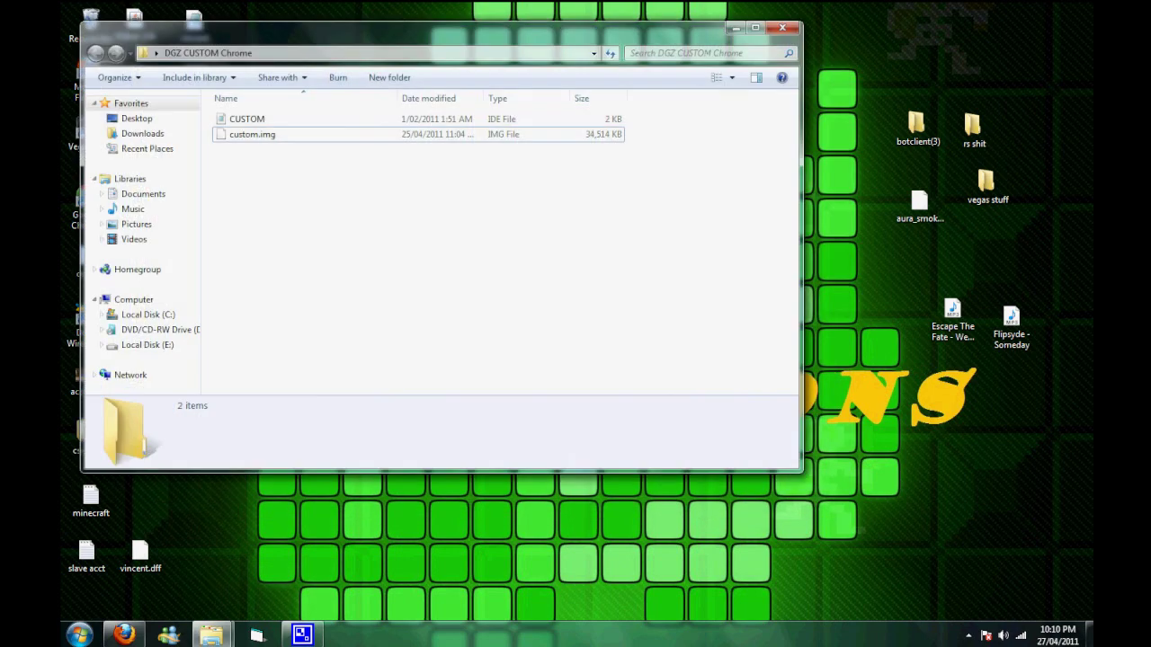
left_click_drag(426, 244, 241, 115)
right_click(238, 116)
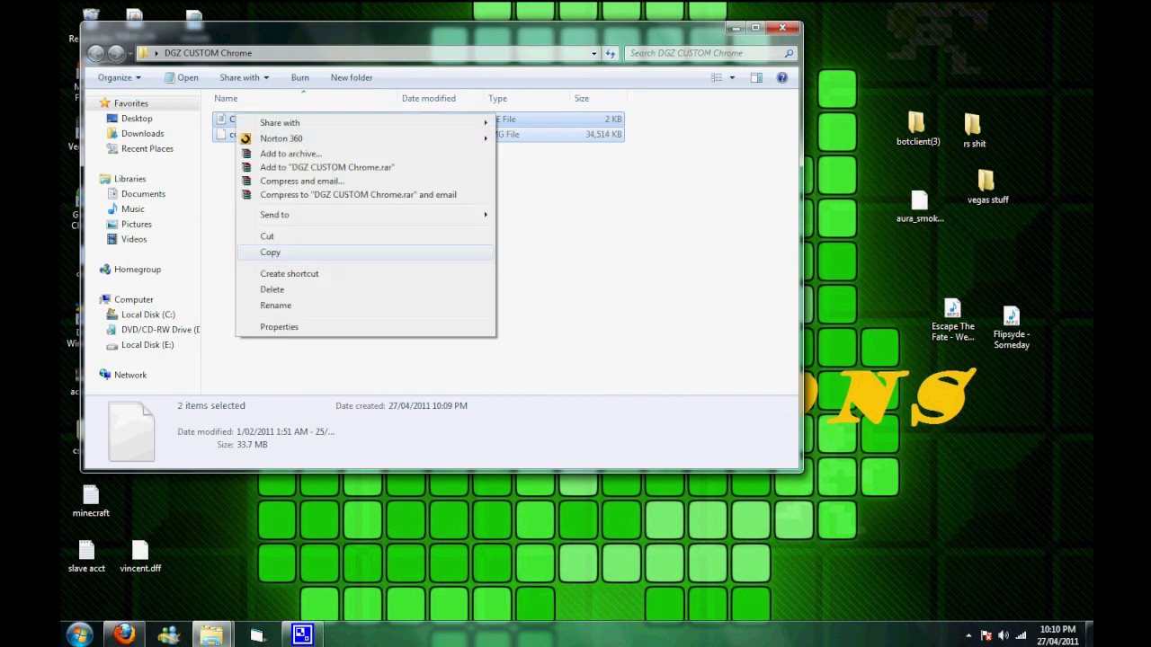
left_click(270, 252)
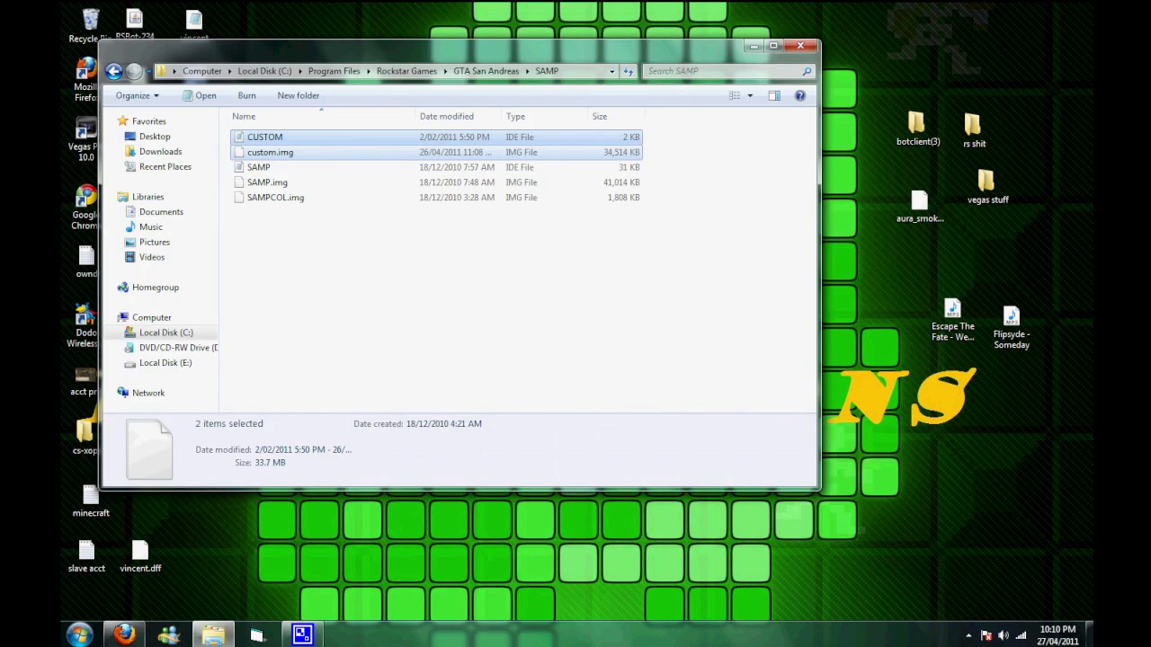
Step: Paste the DGZ files into the SAMP folder, replacing the existing CUSTOM and custom.img files, and close the folder
left_click(405, 234)
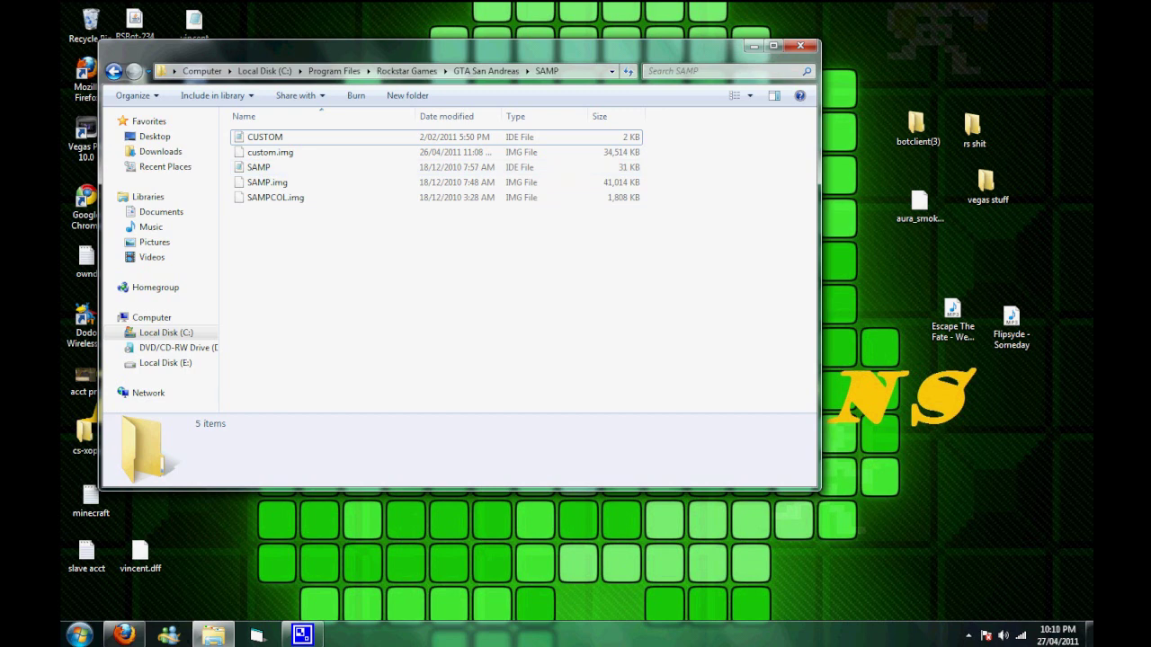
key("ctrl+v")
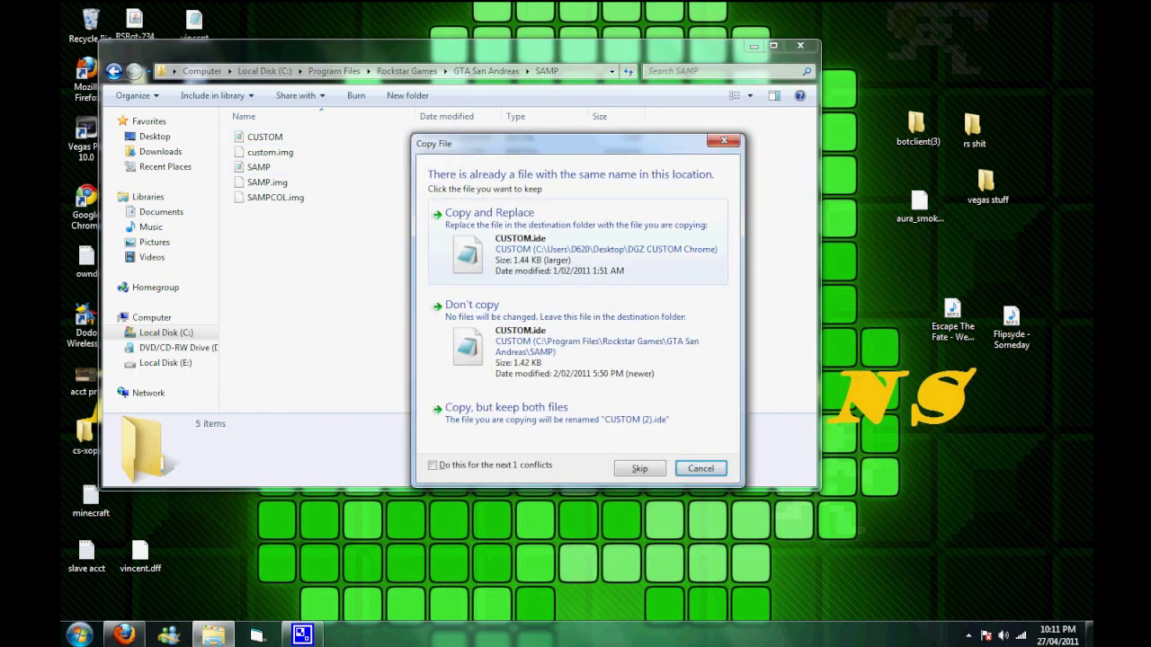
key("alt+d")
left_click(489, 233)
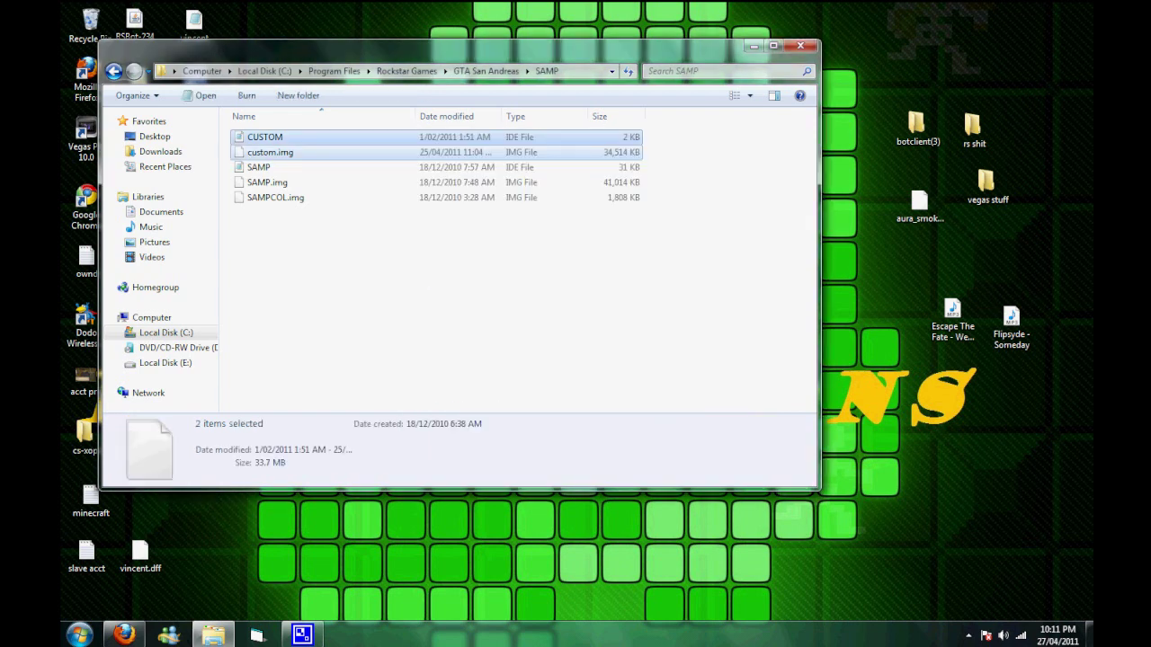
left_click(441, 297)
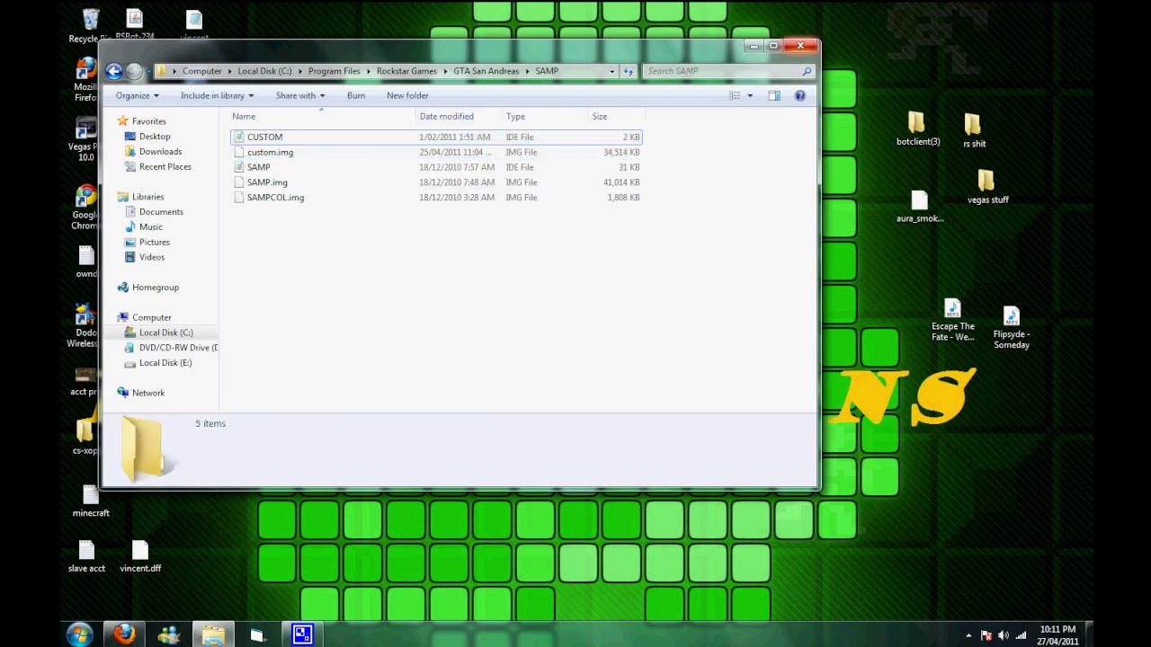
left_click(799, 45)
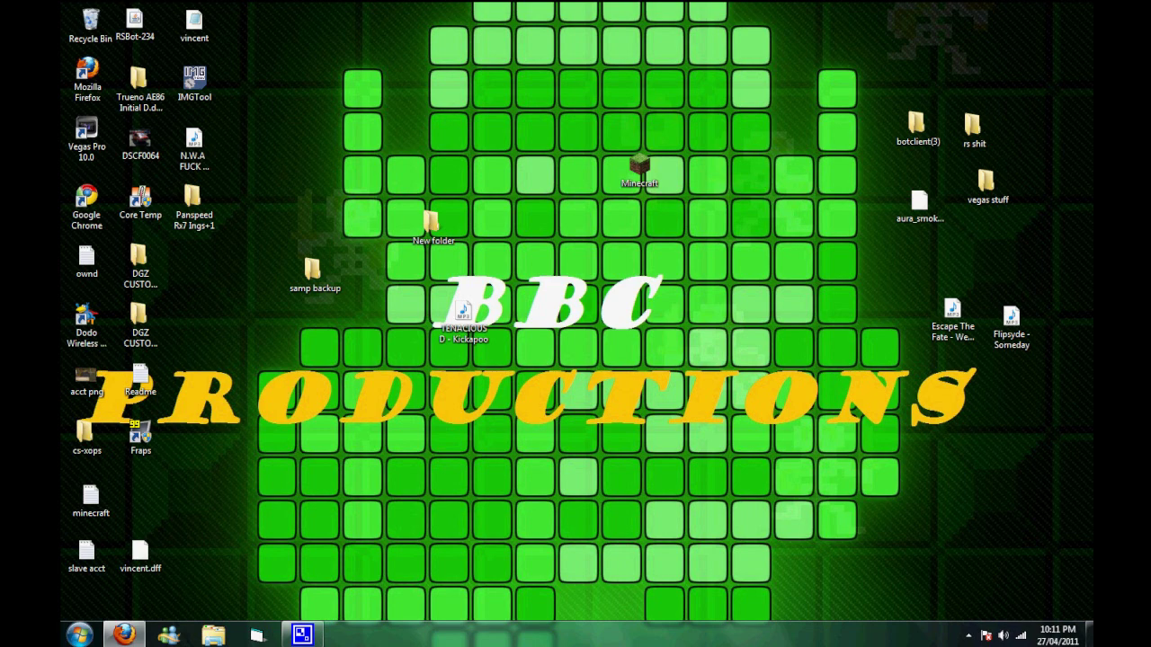
left_click(140, 324)
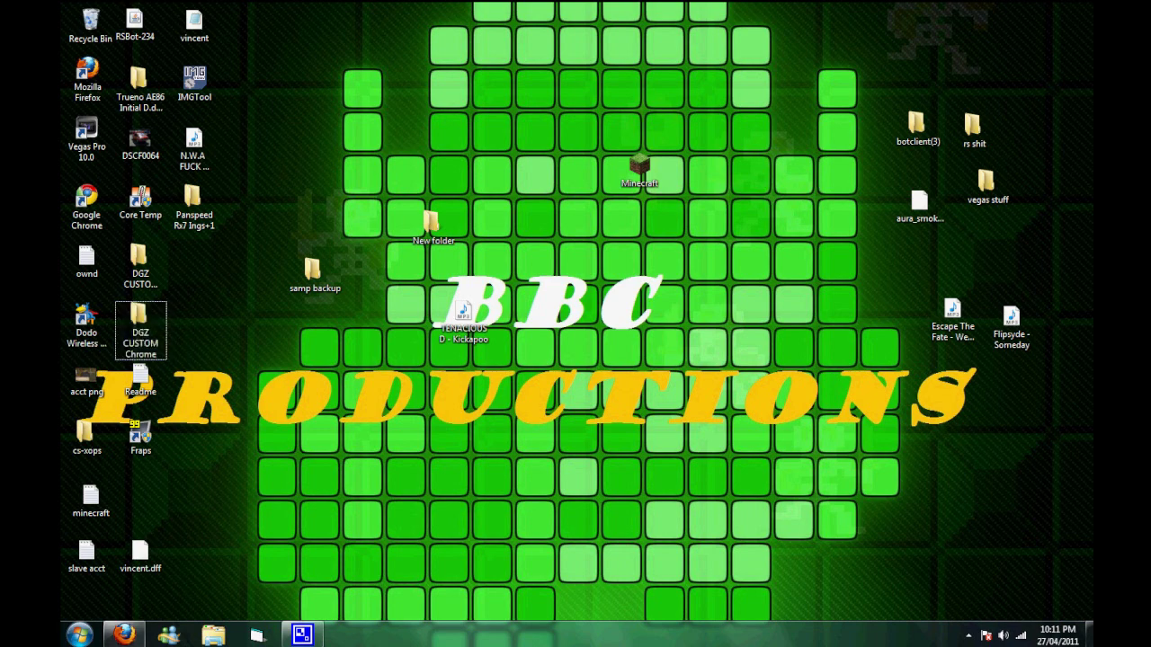
left_click_drag(316, 42, 800, 228)
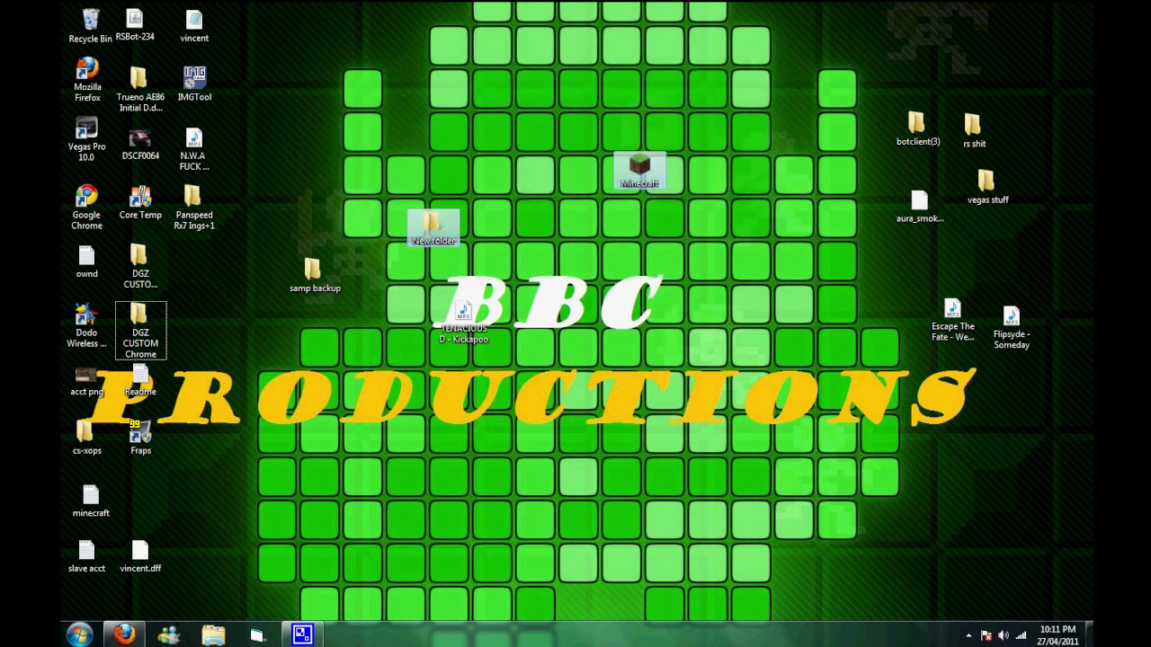